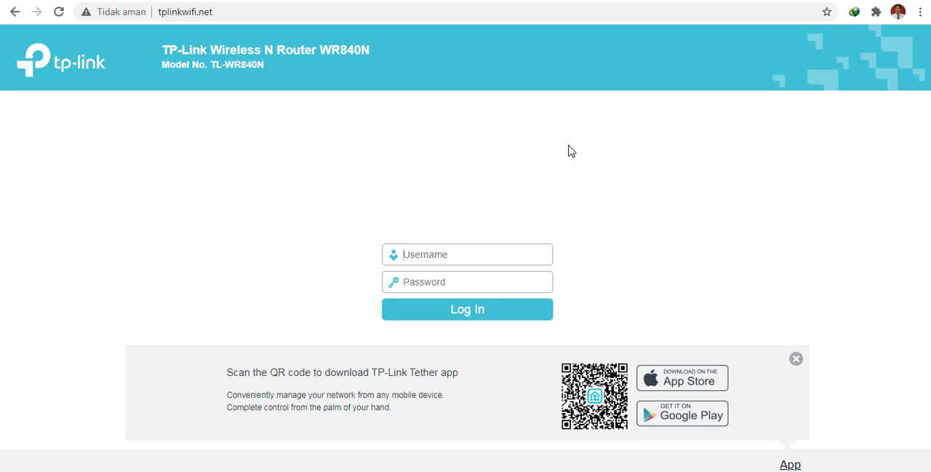
{"action": "left_click", "coordinate": [489, 9]}
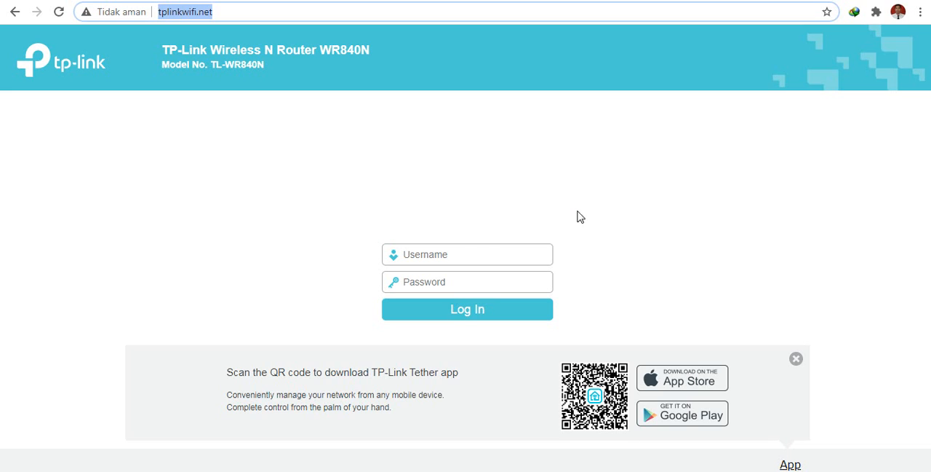
{"action": "left_click", "coordinate": [415, 255]}
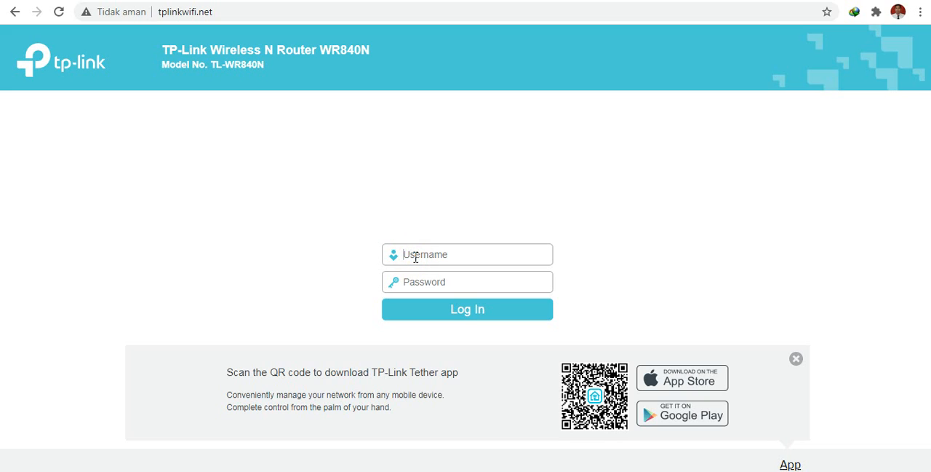
{"action": "left_click", "coordinate": [427, 281]}
{"action": "left_click", "coordinate": [433, 260]}
{"action": "left_click", "coordinate": [227, 11]}
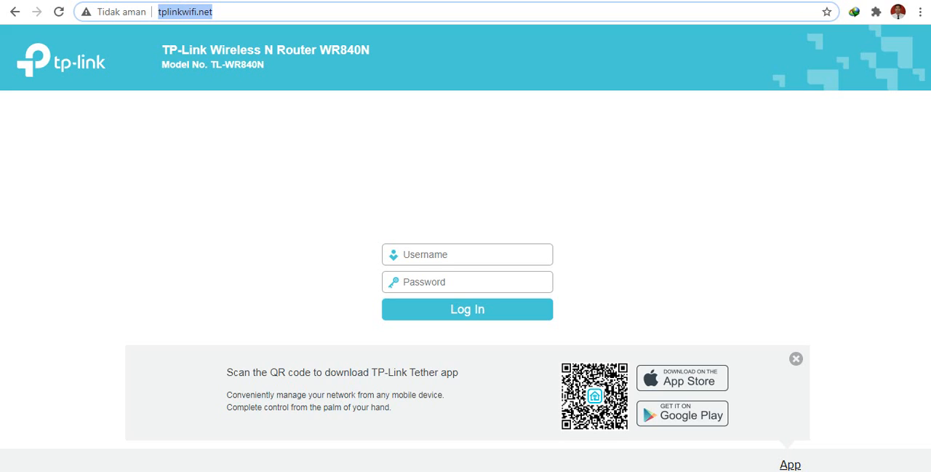
Enter the router account's username and password and log in to the administration page.
{"action": "left_click", "coordinate": [482, 252]}
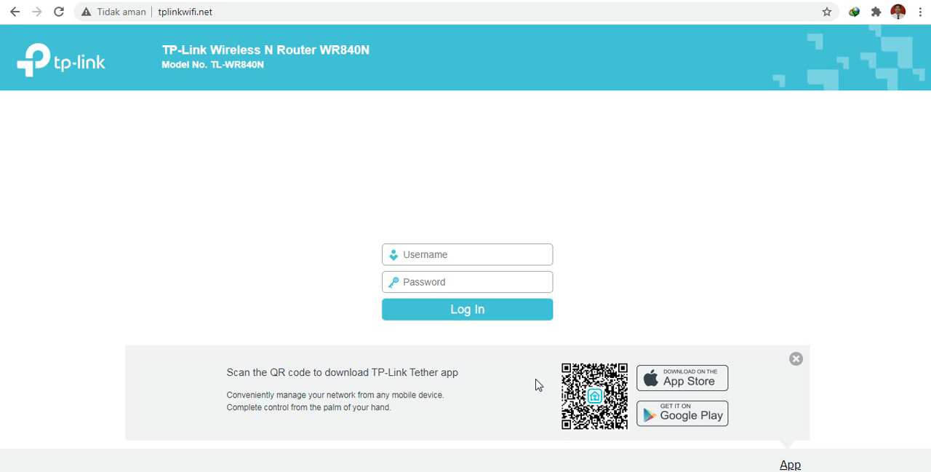
{"action": "key", "text": "Return"}
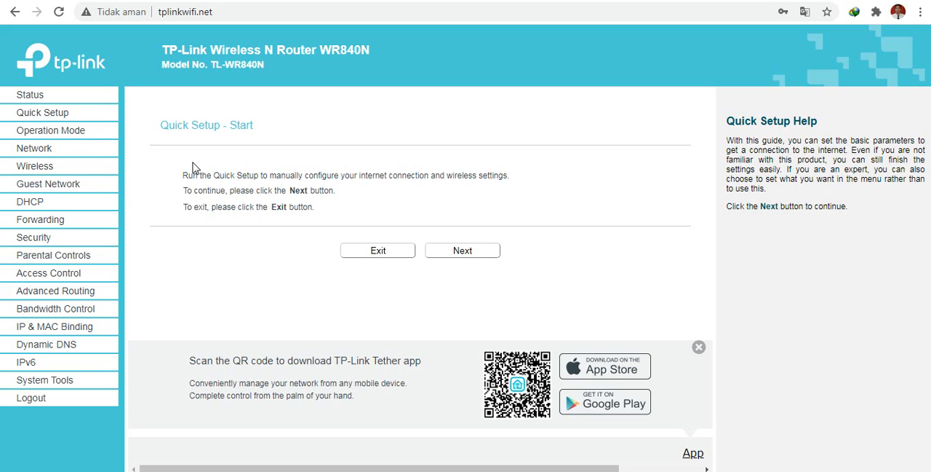
Open the router's WAN settings and set the connection type to Static IP.
{"action": "left_click", "coordinate": [53, 136]}
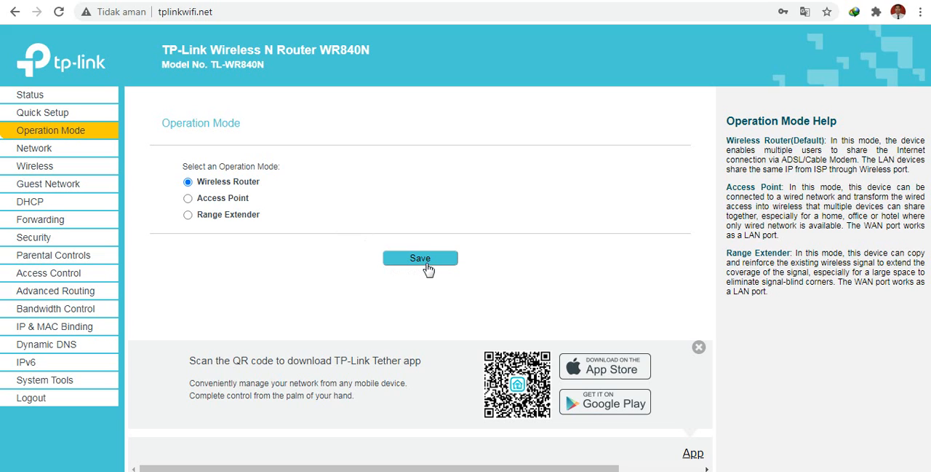
{"action": "left_click", "coordinate": [46, 149]}
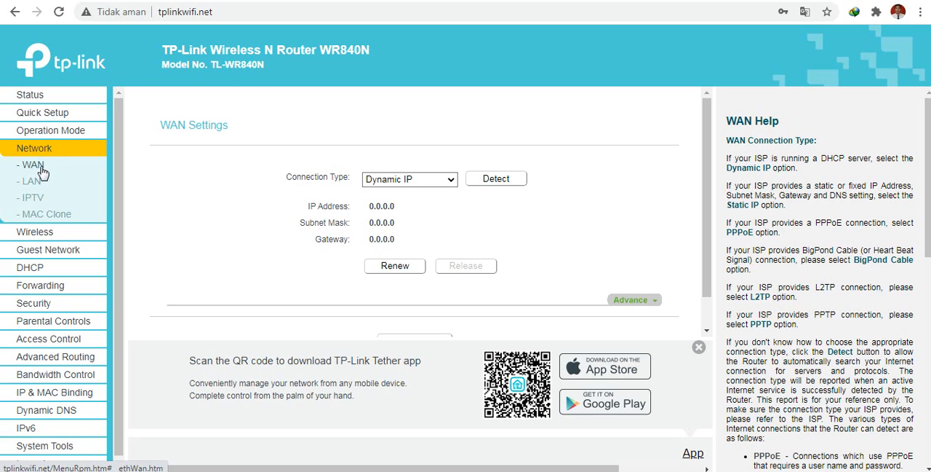
{"action": "left_click", "coordinate": [41, 166]}
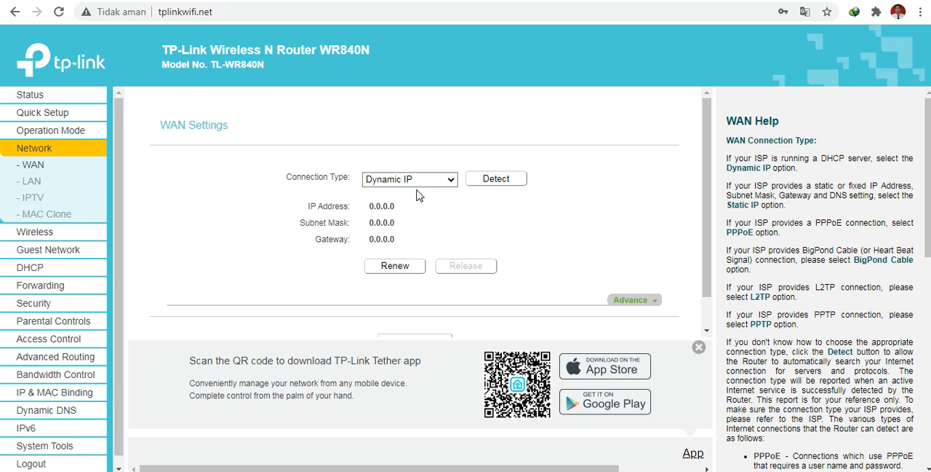
{"action": "left_click", "coordinate": [436, 179]}
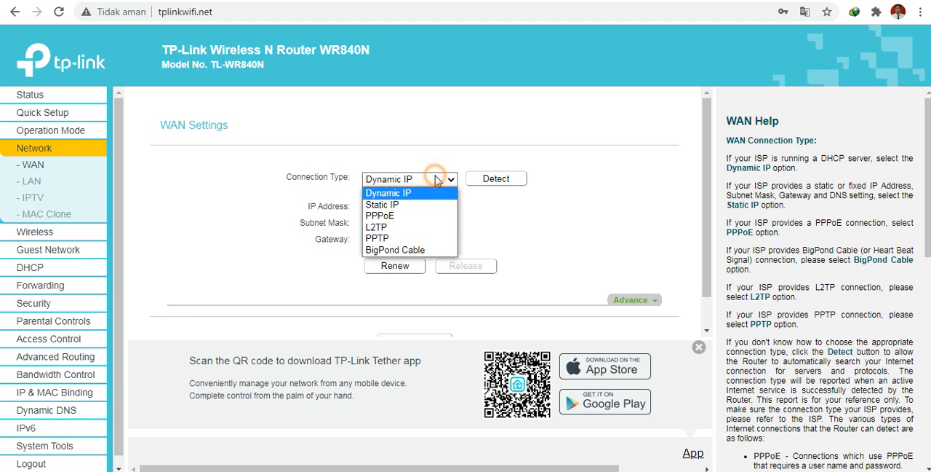
{"action": "left_click", "coordinate": [436, 212]}
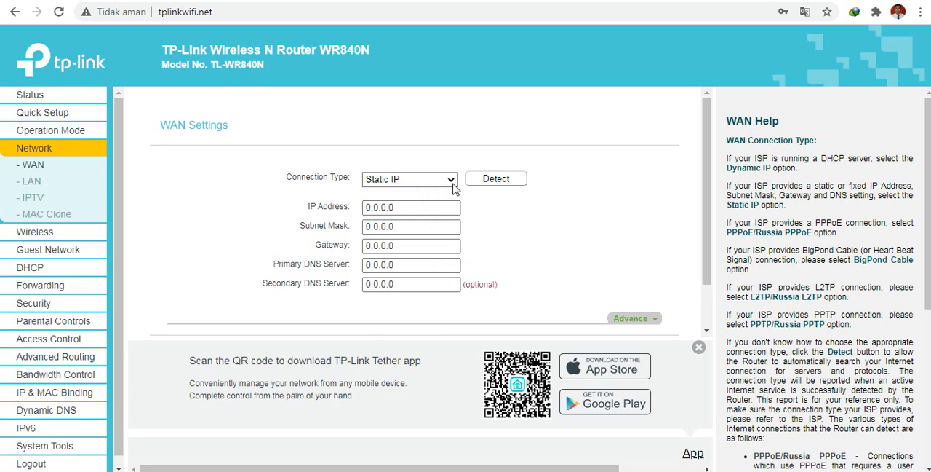
{"action": "left_click", "coordinate": [450, 179]}
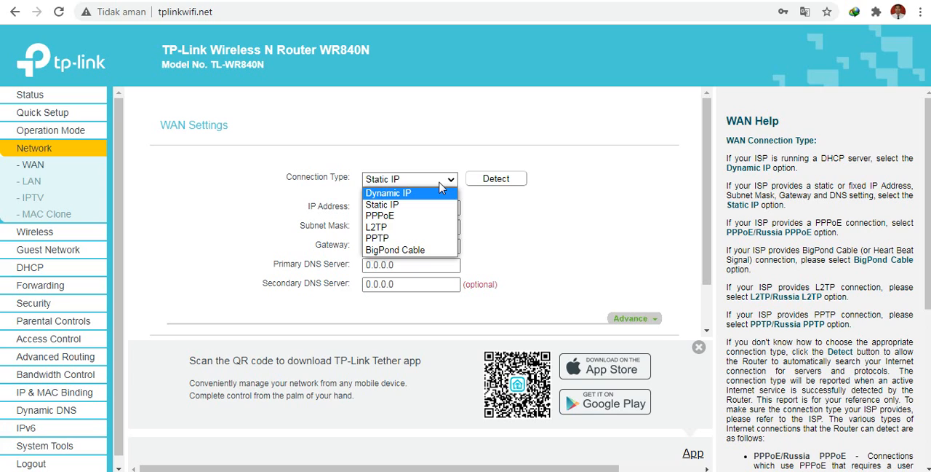
{"action": "left_click", "coordinate": [430, 149]}
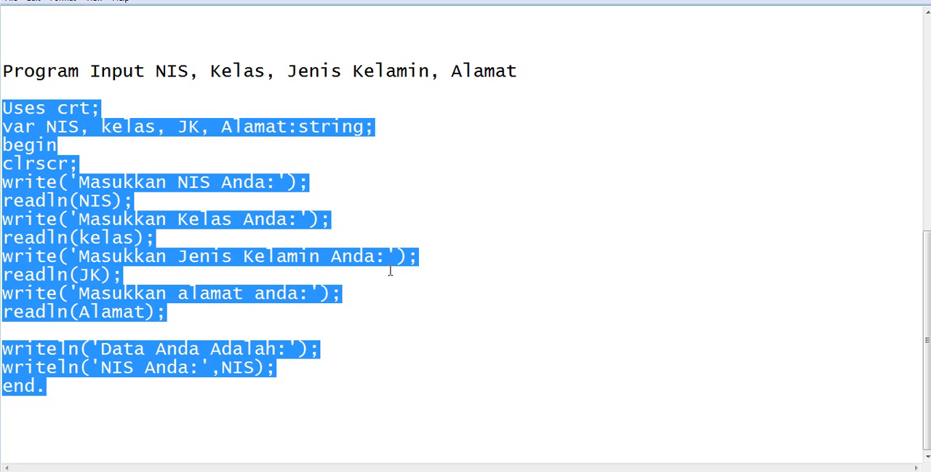
Switch to Notepad, replace all the existing text with the heading "Sumber Internet".
{"action": "left_click", "coordinate": [439, 259]}
{"action": "key", "text": "ctrl+a"}
{"action": "key", "text": "Delete"}
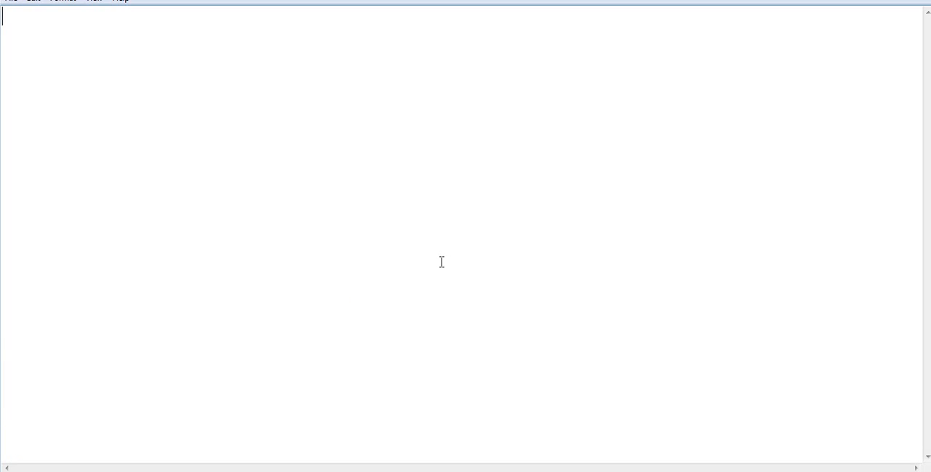
{"action": "type", "text": "Sumb"}
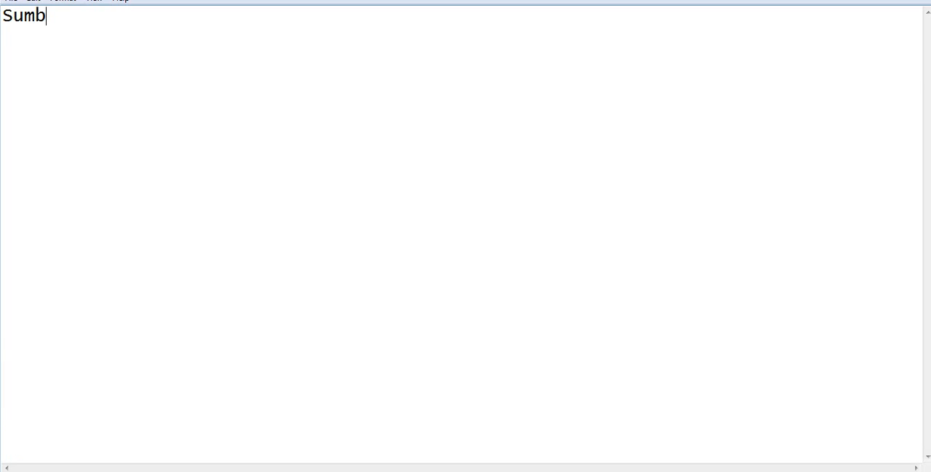
{"action": "type", "text": "er Int"}
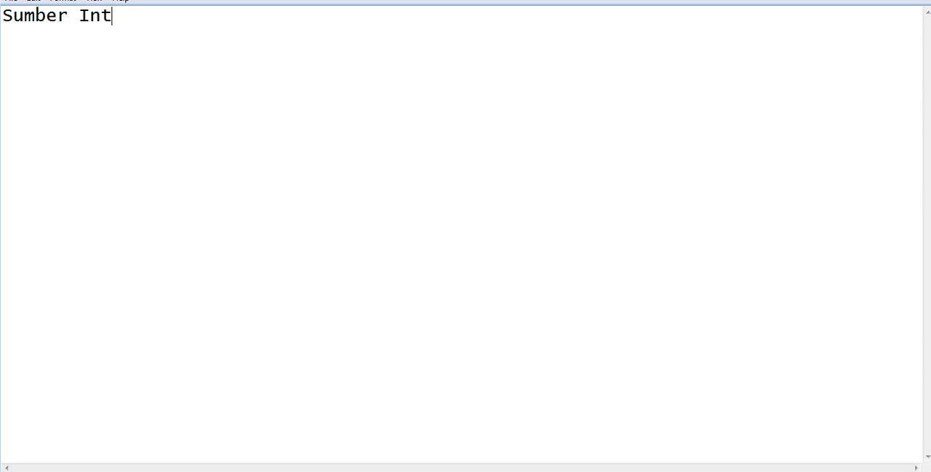
{"action": "type", "text": "ernet"}
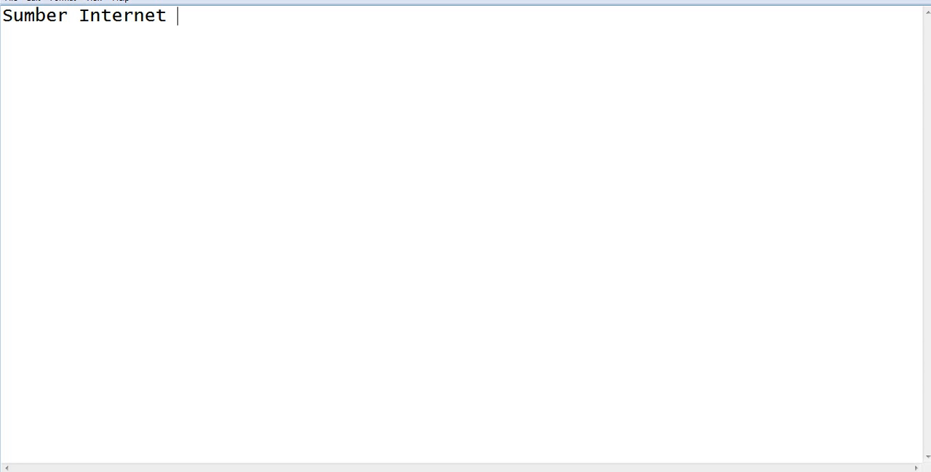
Add a line below the heading with the source address "192.168.1.1" followed by the arrow "--->".
{"action": "key", "text": "Return"}
{"action": "type", "text": "192.168."}
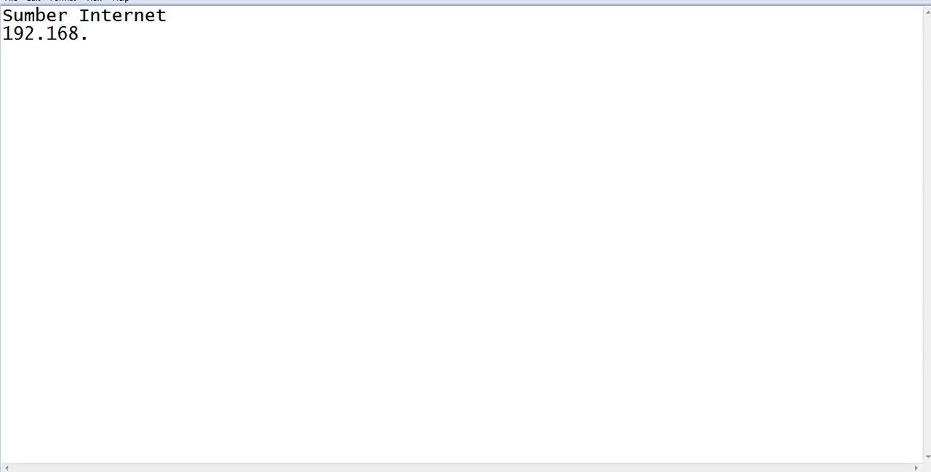
{"action": "type", "text": "1.1 "}
{"action": "type", "text": "---"}
{"action": "type", "text": "> "}
{"action": "type", "text": "I:P"}
Complete the 192.168.1.1 line with the note "IP Akses Poin Harus dalam 1 Segmen".
{"action": "key", "text": "BackSpace"}
{"action": "key", "text": "BackSpace"}
{"action": "type", "text": "P Akses "}
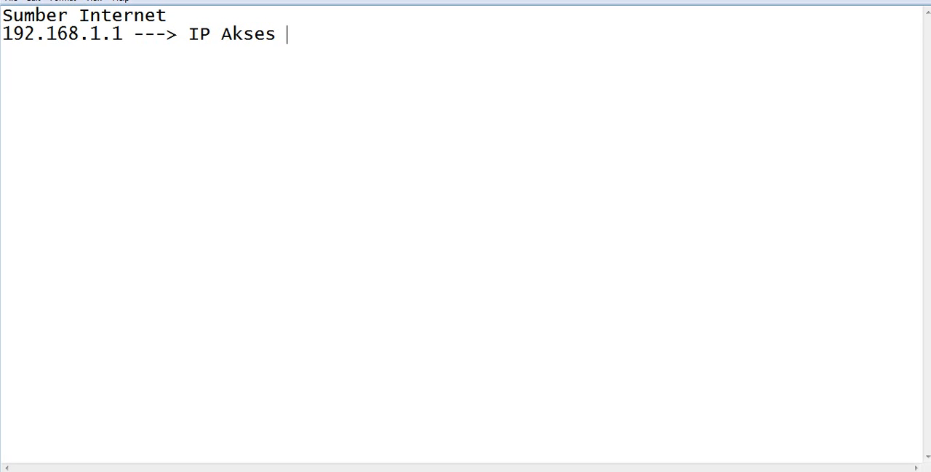
{"action": "type", "text": "Poin Ha"}
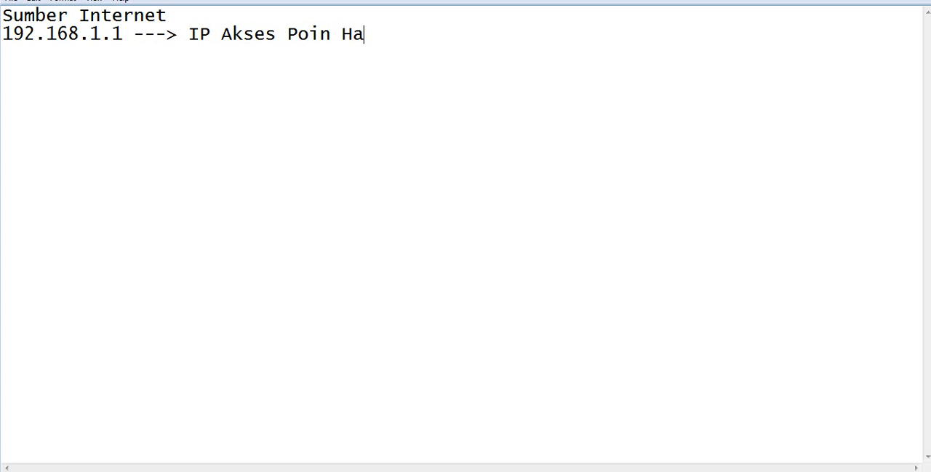
{"action": "type", "text": "rus dala"}
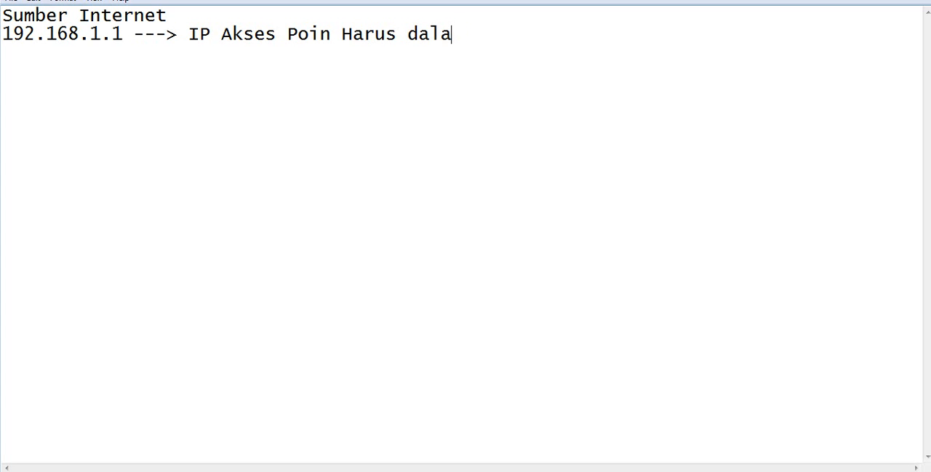
{"action": "type", "text": "m1"}
{"action": "key", "text": "BackSpace"}
{"action": "key", "text": "BackSpace"}
{"action": "type", "text": "1 Segmen"}
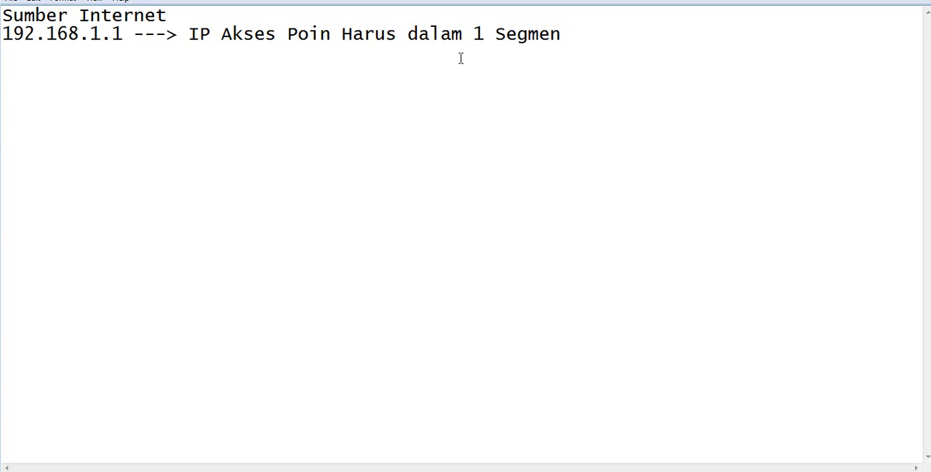
Add the example address "192.168.1.10" on an indented line below the segment note.
{"action": "key", "text": "Return"}
{"action": "key", "text": "Tab"}
{"action": "key", "text": "Tab"}
{"action": "type", "text": "192.168"}
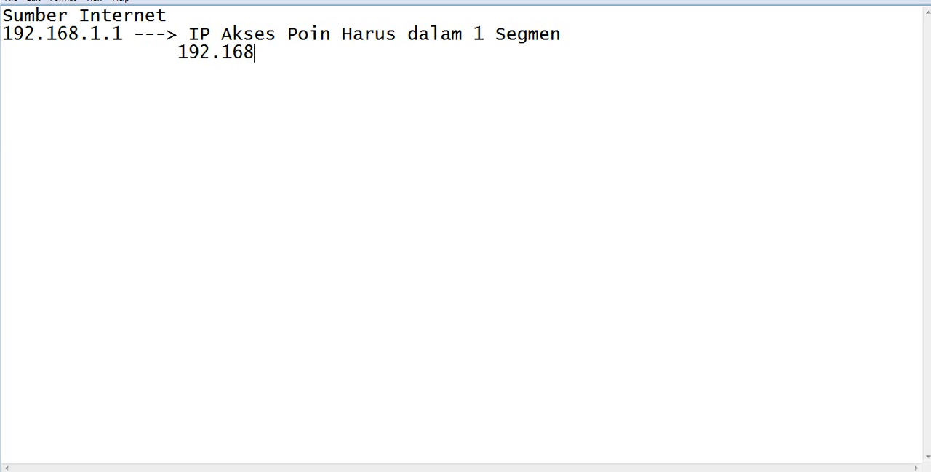
{"action": "type", "text": ".1."}
{"action": "type", "text": "10"}
Leave a blank line and write the second example "192.168.31.1 ---> 192.168.31.10".
{"action": "key", "text": "Return"}
{"action": "key", "text": "Return"}
{"action": "type", "text": "192."}
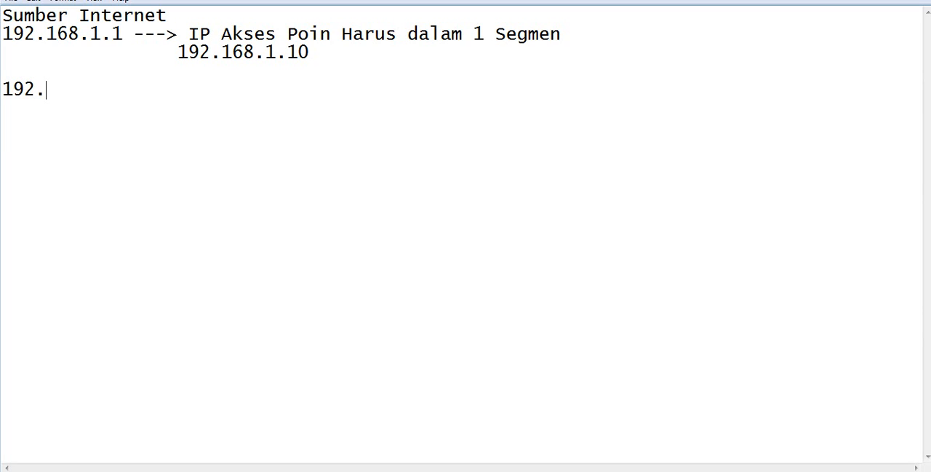
{"action": "type", "text": "168.31.1 "}
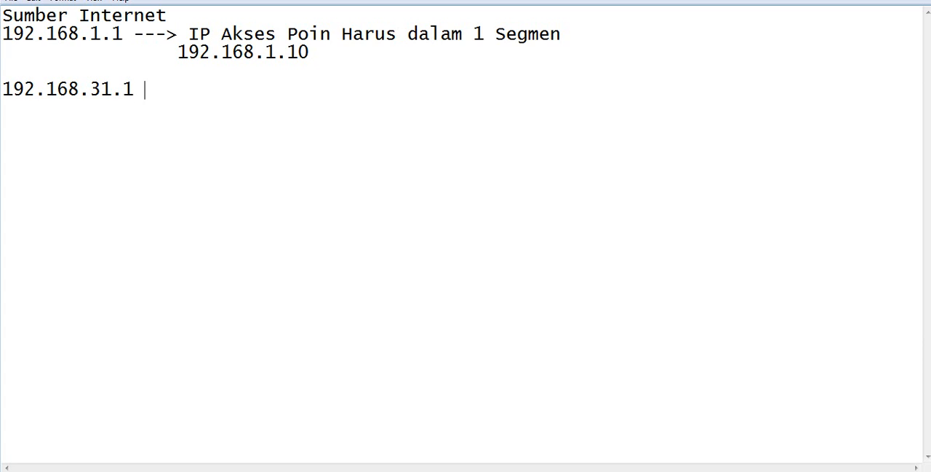
{"action": "type", "text": "---> 192.168"}
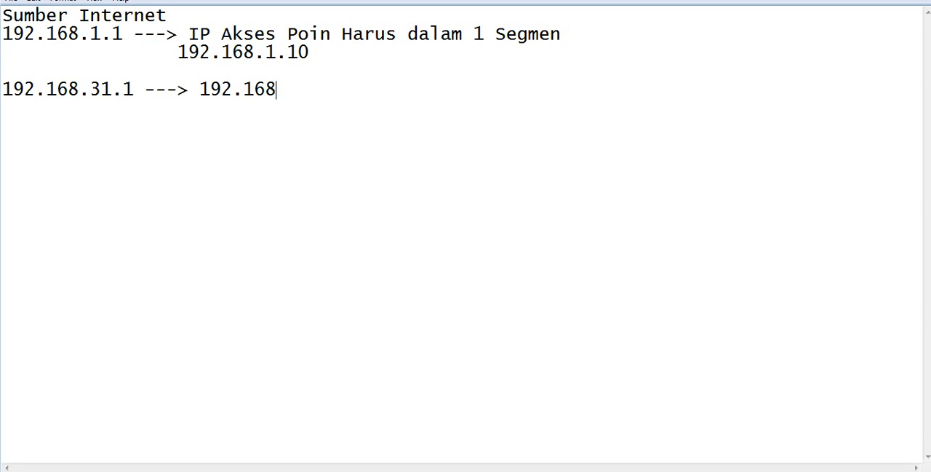
{"action": "type", "text": ".31.10"}
Switch back to the router page in the browser and set the WAN IP address to 192.168.1.252.
{"action": "left_click", "coordinate": [164, 470]}
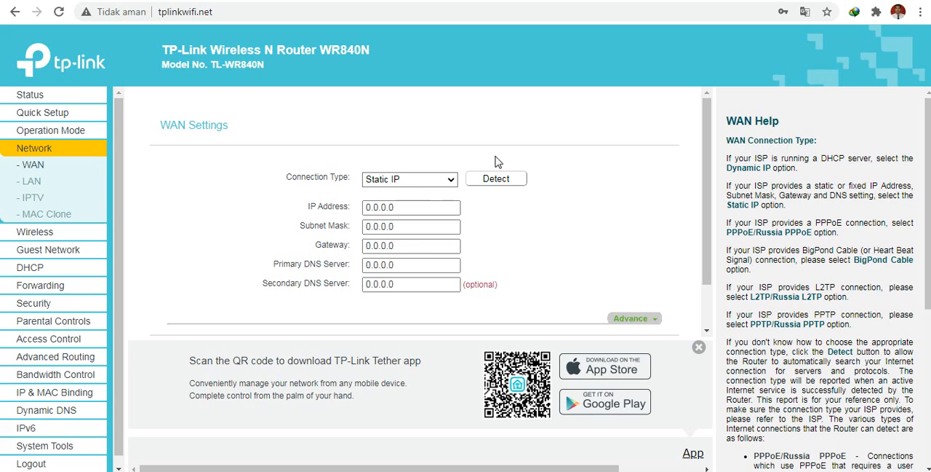
{"action": "left_click", "coordinate": [421, 204]}
{"action": "left_click_drag", "start_coordinate": [417, 207], "coordinate": [330, 208]}
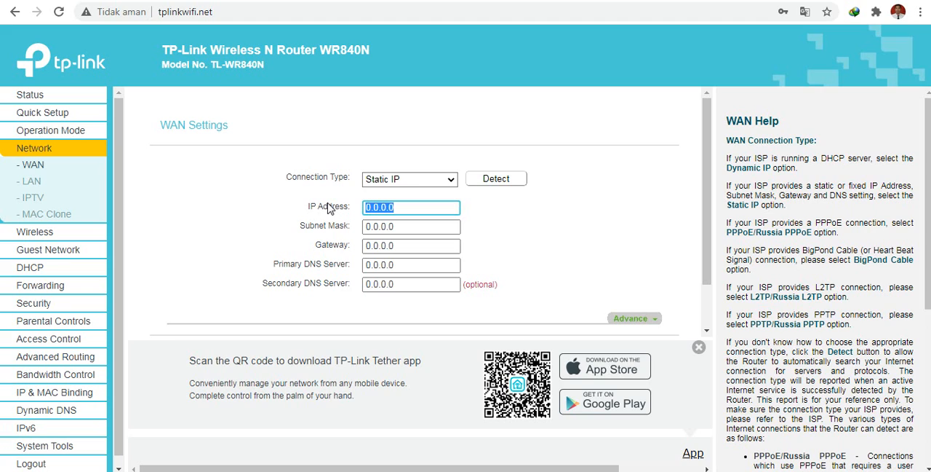
{"action": "type", "text": "192.168.1.252"}
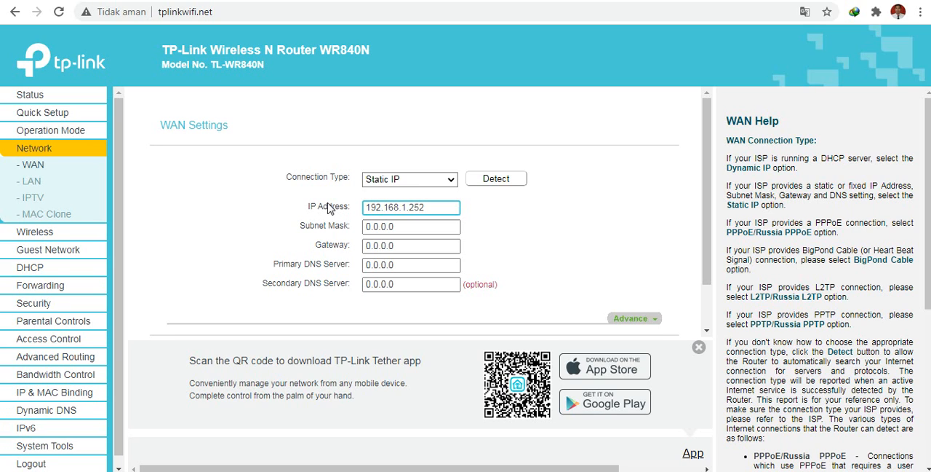
Set the WAN subnet mask to 255.255.255.0.
{"action": "key", "text": "Tab"}
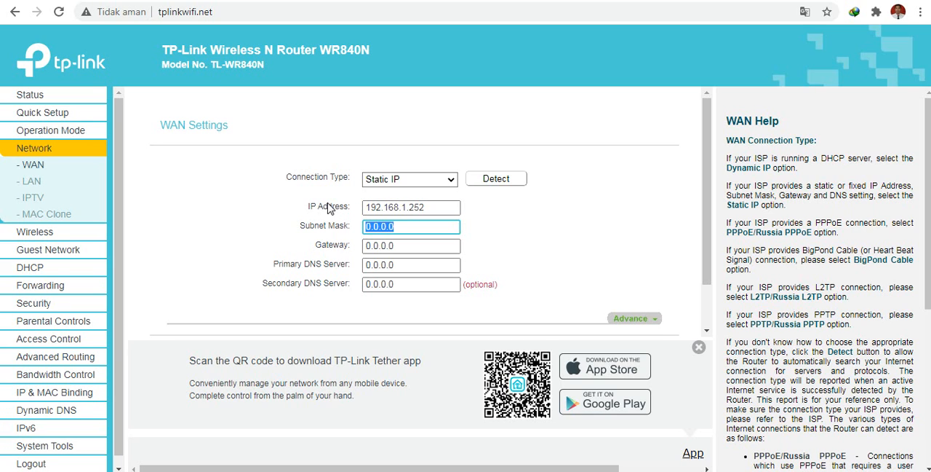
{"action": "type", "text": "255.255.255.0"}
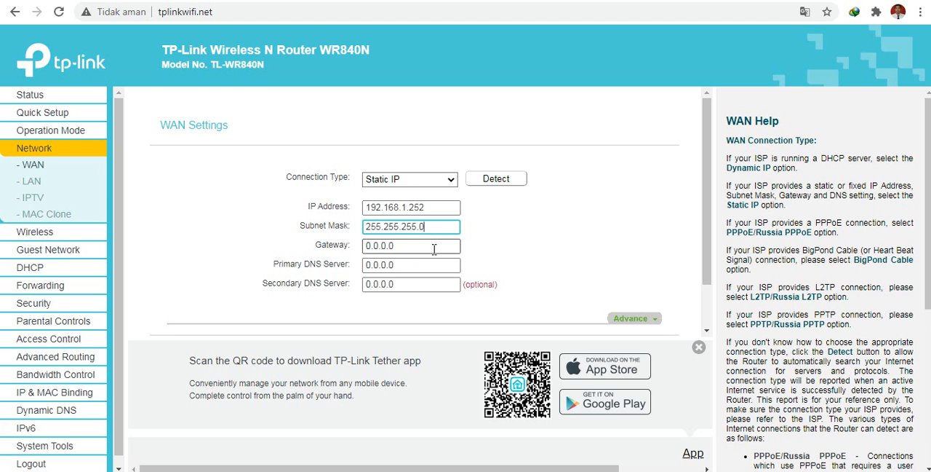
Set both the WAN gateway and the primary DNS server to 192.168.1.1.
{"action": "left_click_drag", "start_coordinate": [434, 249], "coordinate": [364, 253]}
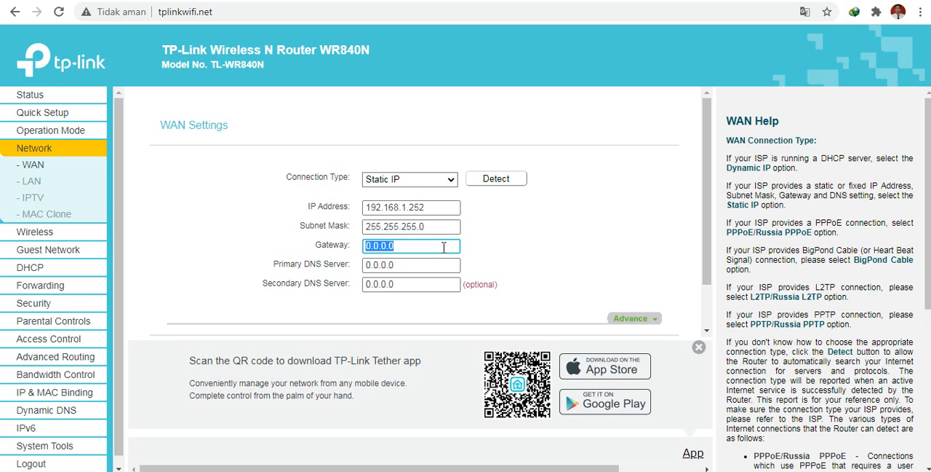
{"action": "type", "text": "192.168.1.1"}
{"action": "key", "text": "Tab"}
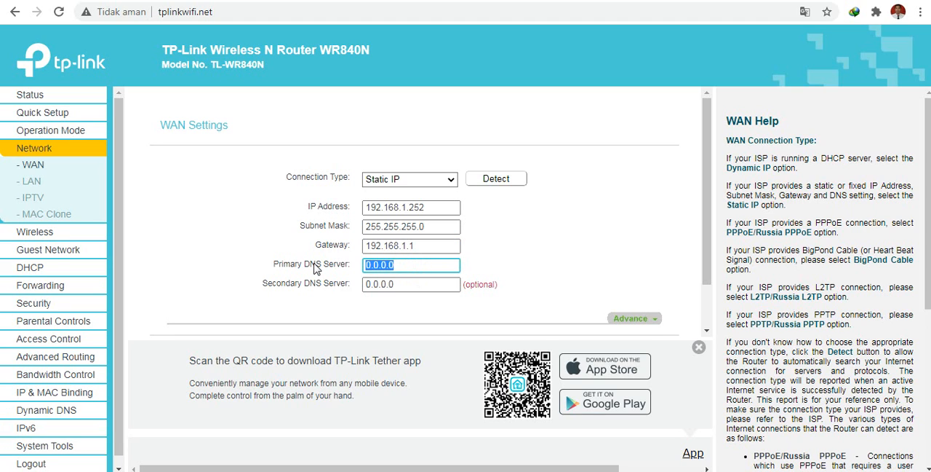
{"action": "type", "text": "192"}
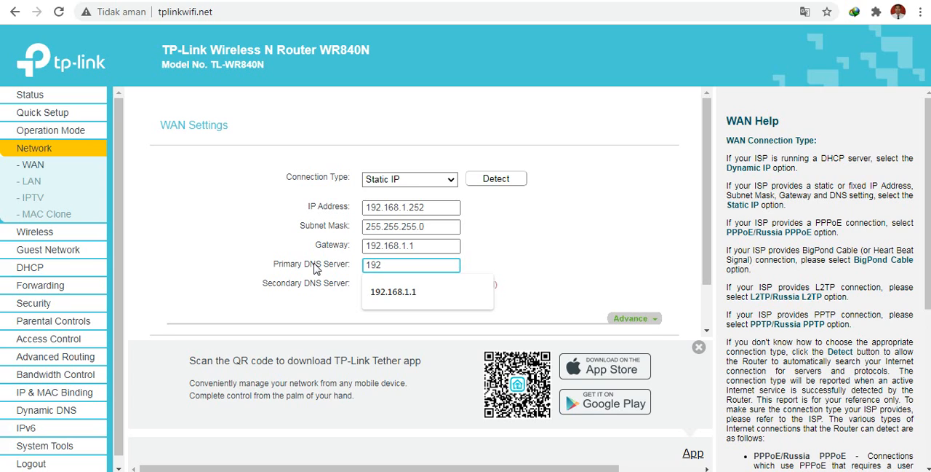
{"action": "type", "text": ".168.1.1"}
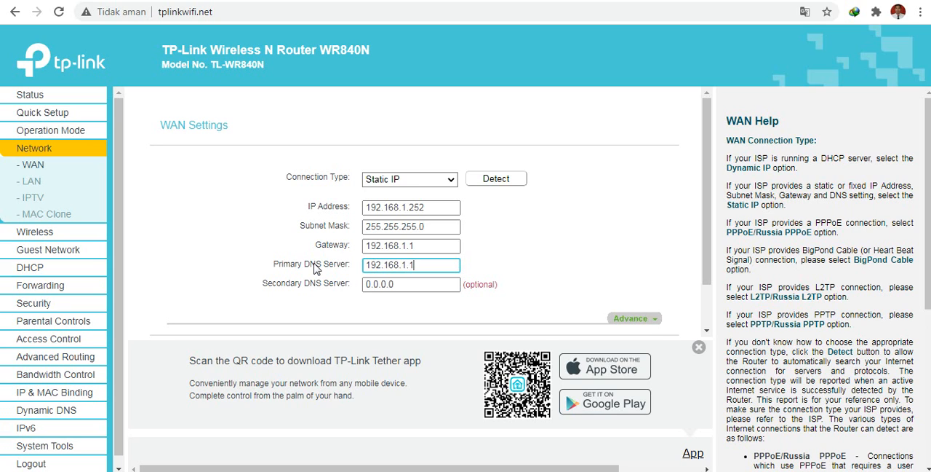
Set the WAN secondary DNS server to 8.8.8.8 and save the WAN settings.
{"action": "left_click", "coordinate": [413, 284]}
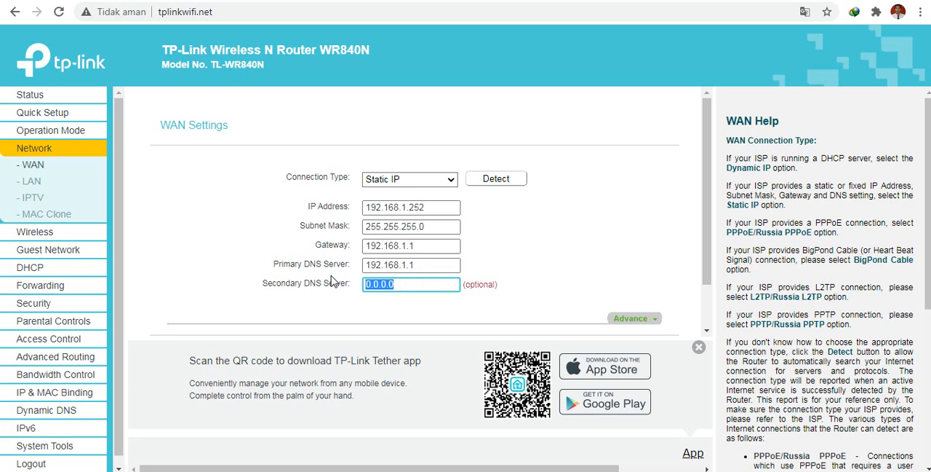
{"action": "type", "text": "8.8.8.8"}
{"action": "scroll", "coordinate": [512, 229], "scroll_direction": "down", "scroll_amount": 1}
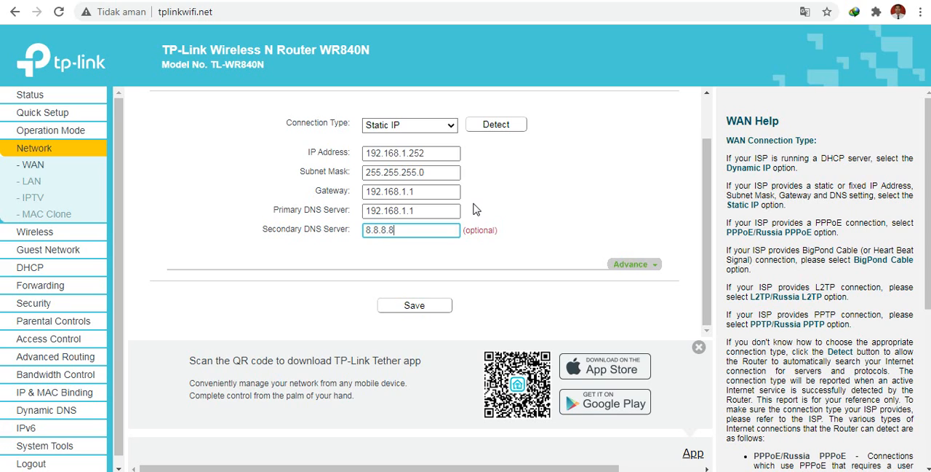
{"action": "left_click", "coordinate": [432, 313]}
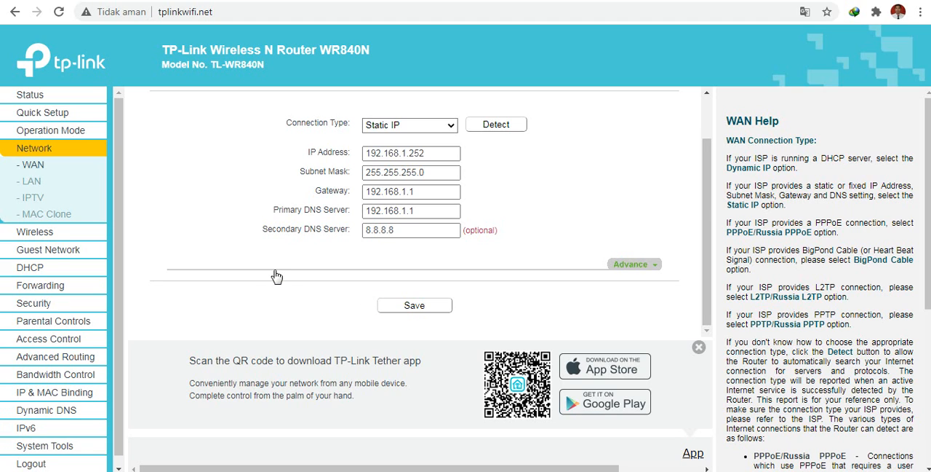
Rename the 2.4 GHz wireless network to "XI TKJ A" in the basic wireless settings and save.
{"action": "left_click", "coordinate": [47, 232]}
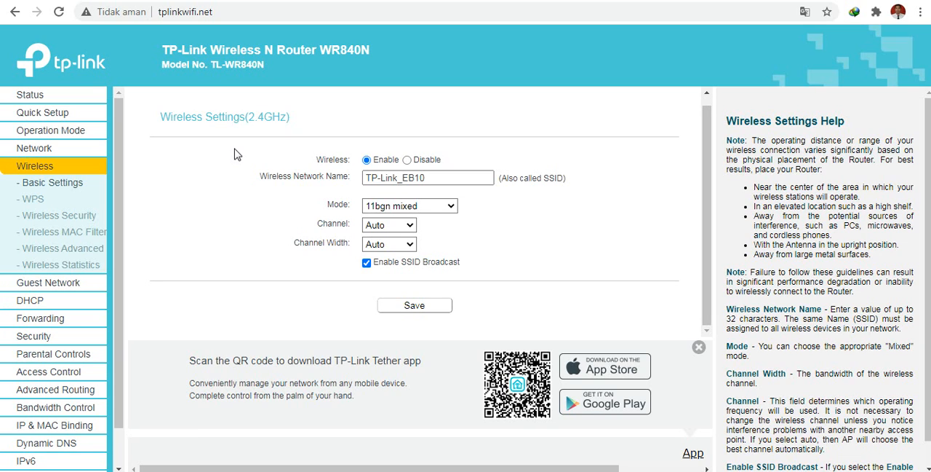
{"action": "left_click", "coordinate": [366, 178]}
{"action": "left_click_drag", "start_coordinate": [365, 177], "coordinate": [401, 182]}
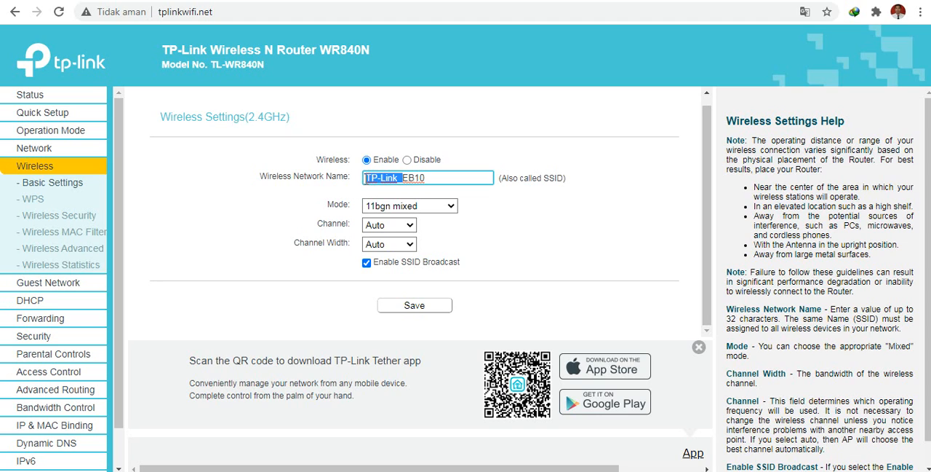
{"action": "left_click", "coordinate": [366, 178]}
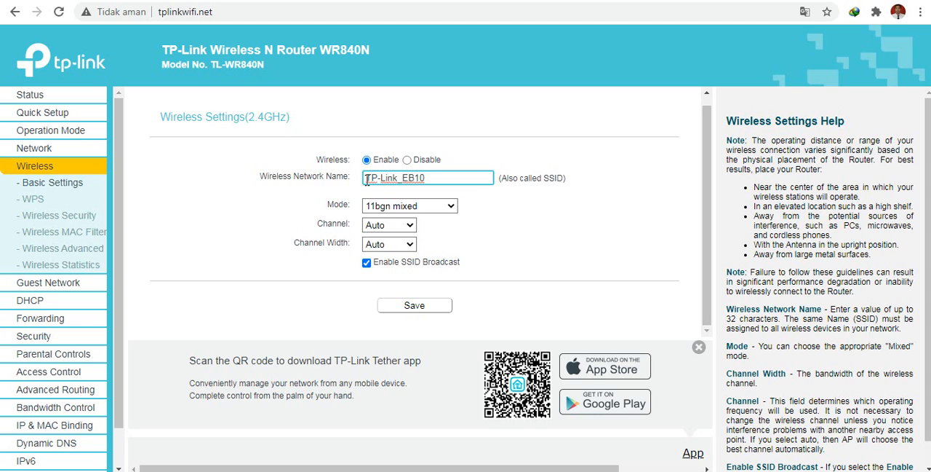
{"action": "triple_click", "coordinate": [445, 179]}
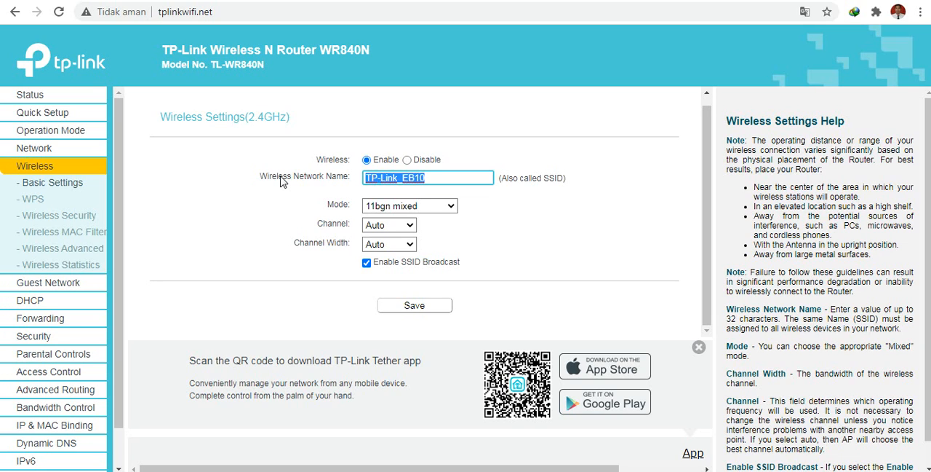
{"action": "type", "text": "X"}
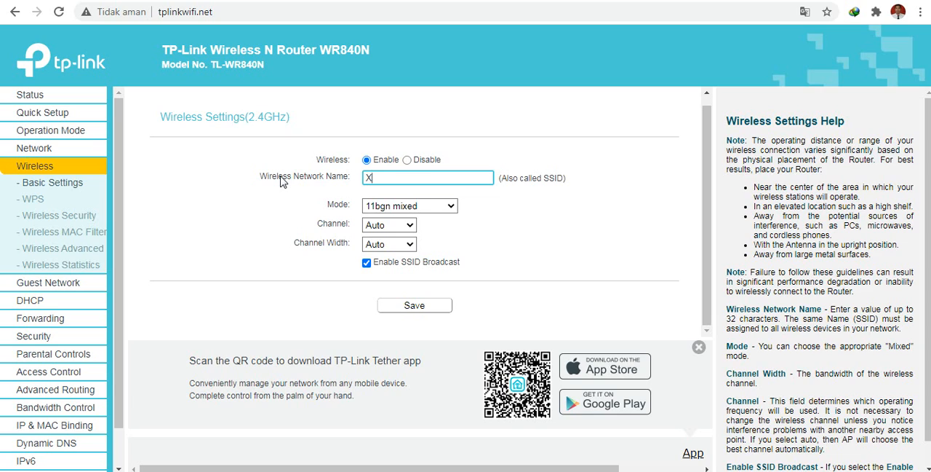
{"action": "type", "text": "I TKJ A"}
{"action": "left_click", "coordinate": [437, 309]}
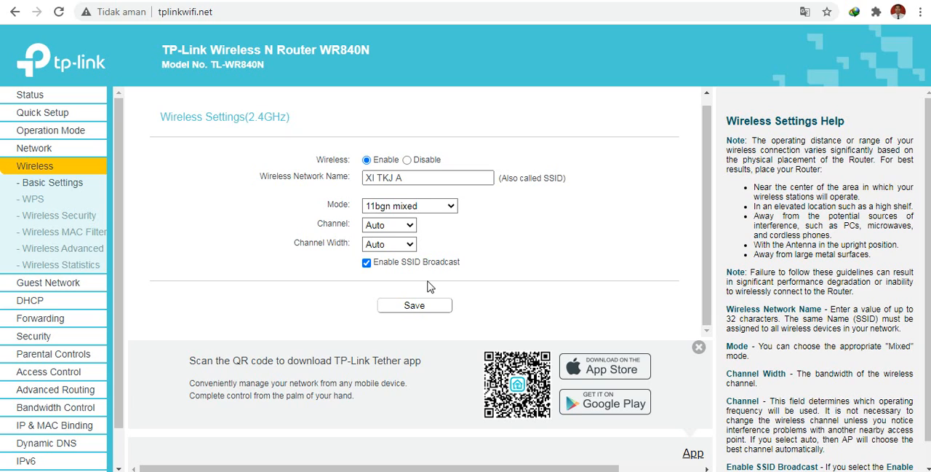
{"action": "left_click", "coordinate": [408, 179]}
Open the wireless security settings at the WPA/WPA2-Personal password.
{"action": "left_click", "coordinate": [81, 217]}
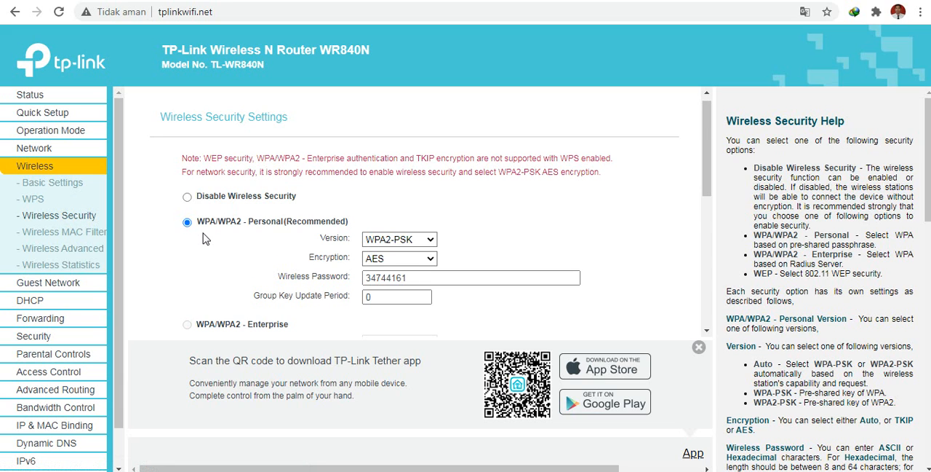
{"action": "scroll", "coordinate": [205, 239], "scroll_direction": "down", "scroll_amount": 1}
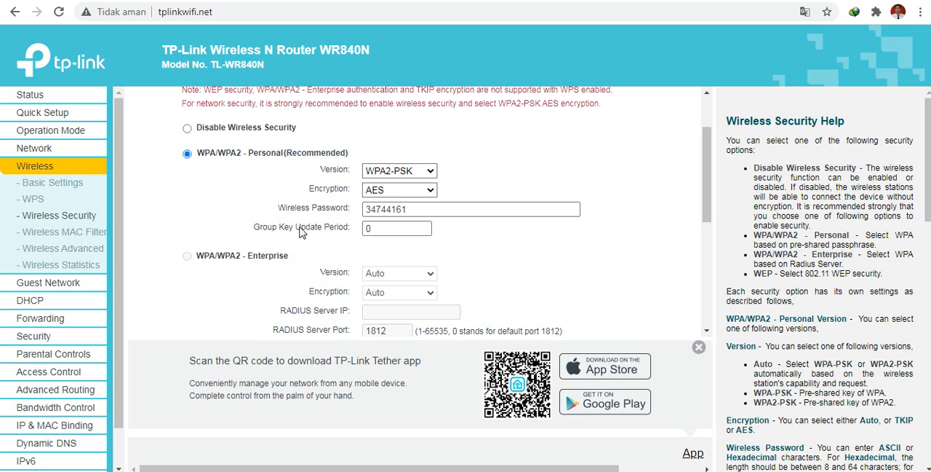
Try to save a new six-digit wireless password for WPA/WPA2-Personal security.
{"action": "left_click", "coordinate": [401, 209]}
{"action": "left_click_drag", "start_coordinate": [409, 208], "coordinate": [317, 212]}
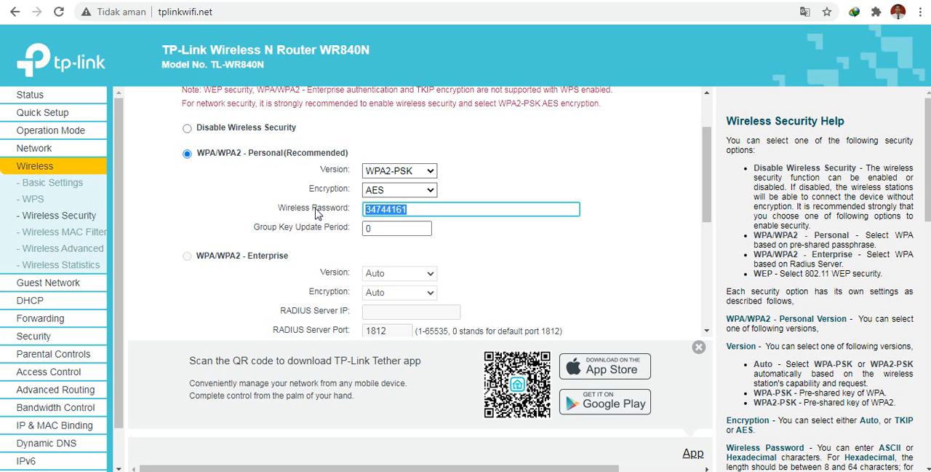
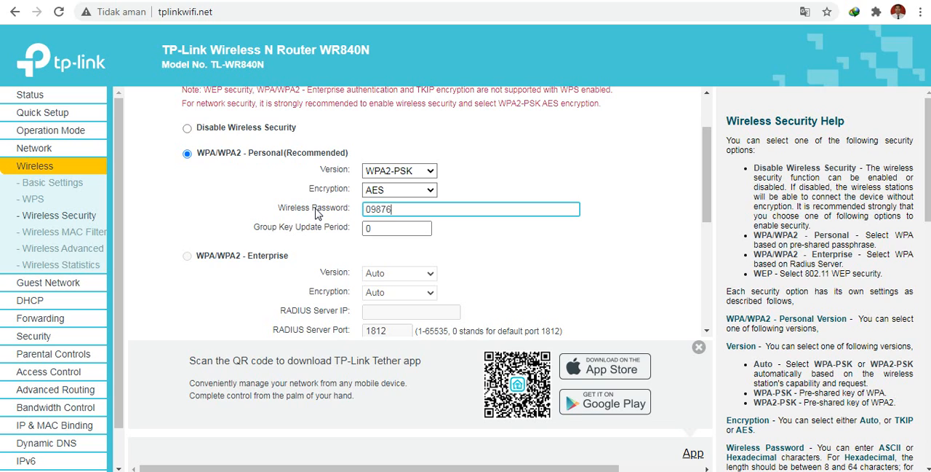
{"action": "scroll", "coordinate": [303, 179], "scroll_direction": "down", "scroll_amount": 1}
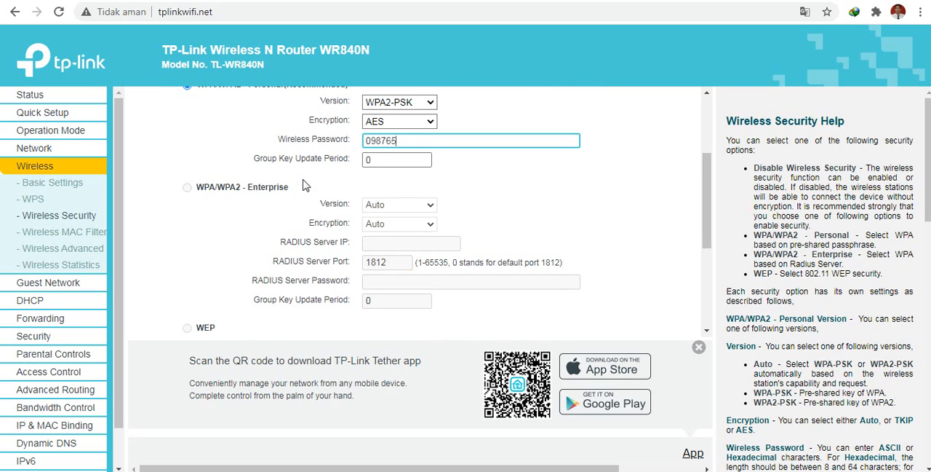
{"action": "scroll", "coordinate": [305, 184], "scroll_direction": "down", "scroll_amount": 3}
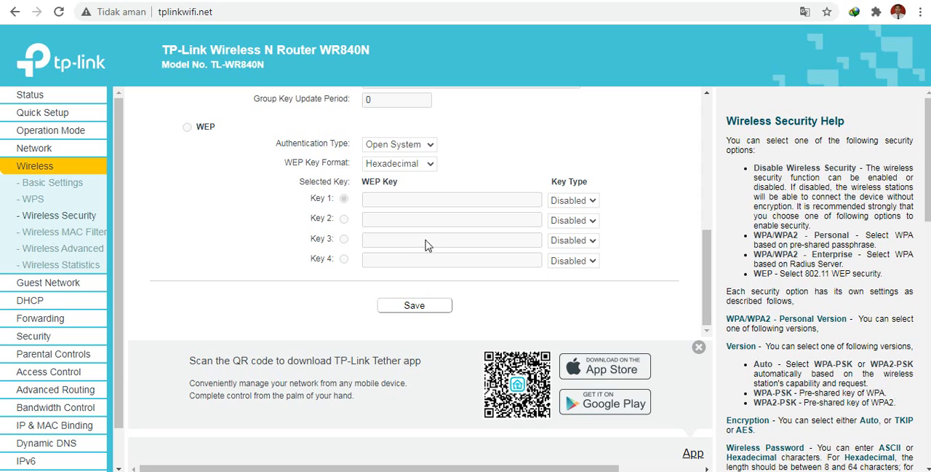
{"action": "left_click", "coordinate": [428, 313]}
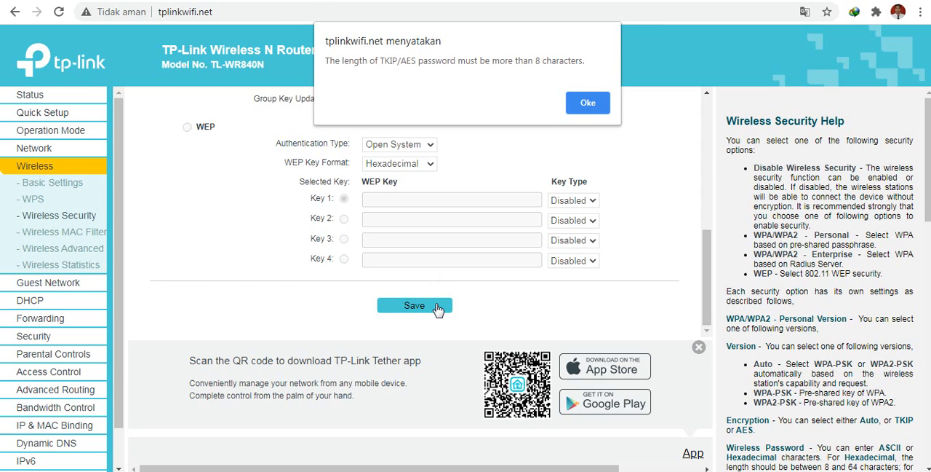
{"action": "left_click", "coordinate": [588, 103]}
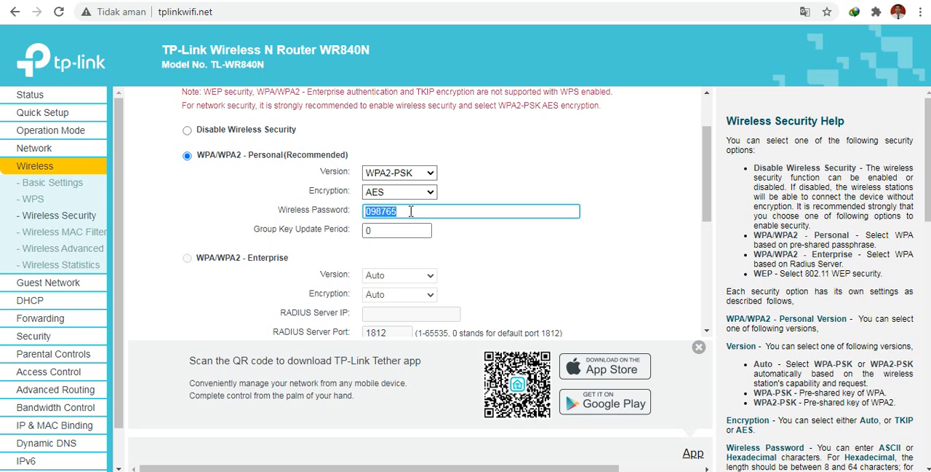
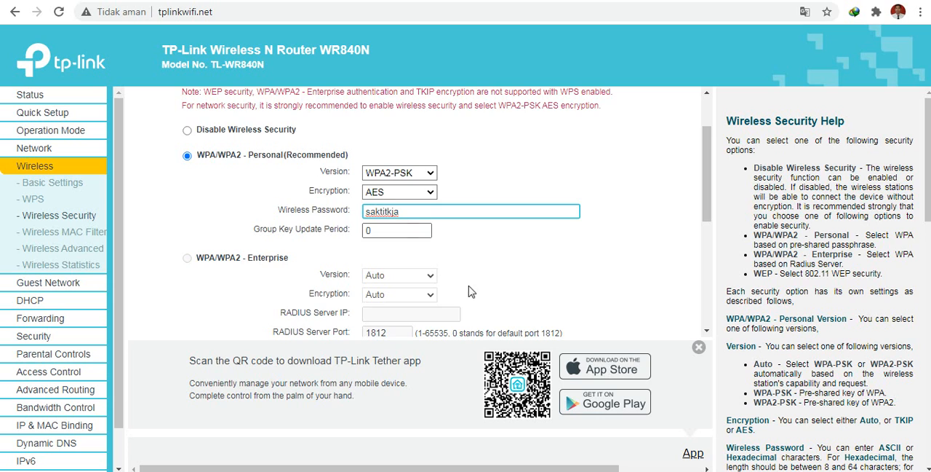
Replace the WPA/WPA2-Personal wireless password with an eight-character or longer one and save the security settings.
{"action": "scroll", "coordinate": [478, 311], "scroll_direction": "down", "scroll_amount": 3}
{"action": "scroll", "coordinate": [478, 311], "scroll_direction": "down", "scroll_amount": 3}
{"action": "left_click", "coordinate": [411, 305]}
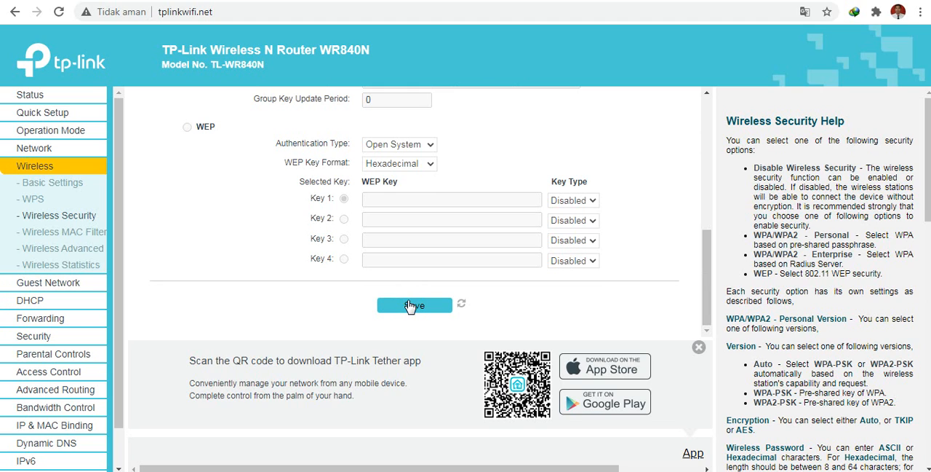
Open the DHCP settings and examine the start and end IP addresses of the address pool.
{"action": "left_click", "coordinate": [40, 306]}
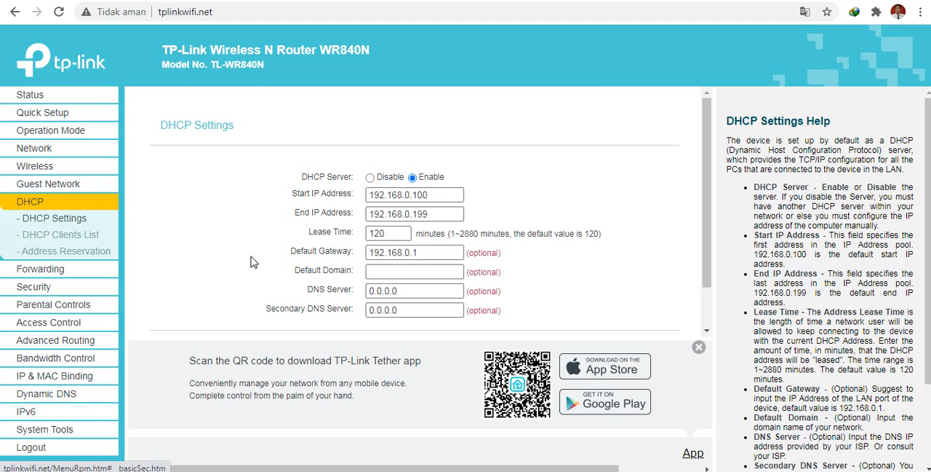
{"action": "left_click_drag", "start_coordinate": [431, 195], "coordinate": [341, 197]}
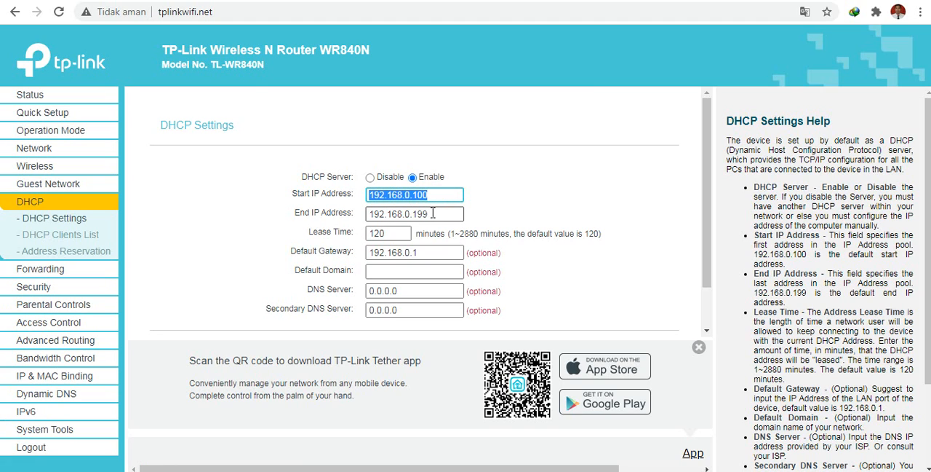
{"action": "left_click_drag", "start_coordinate": [433, 212], "coordinate": [373, 230]}
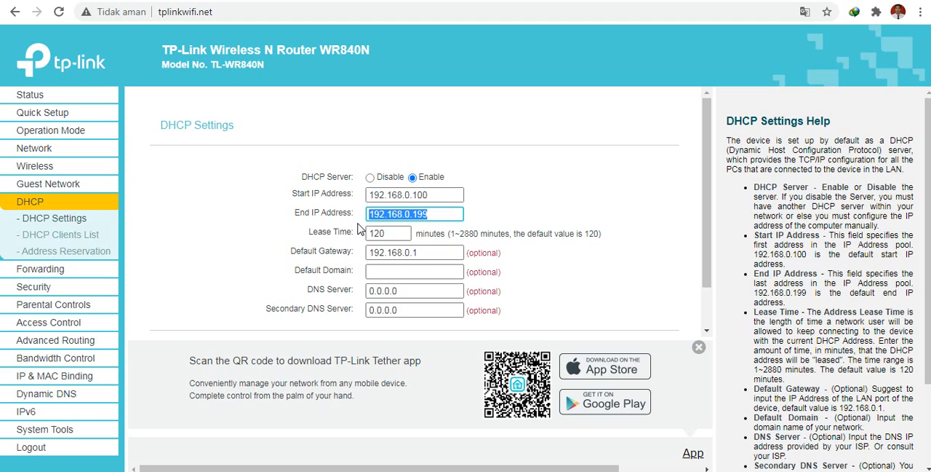
{"action": "left_click", "coordinate": [431, 195]}
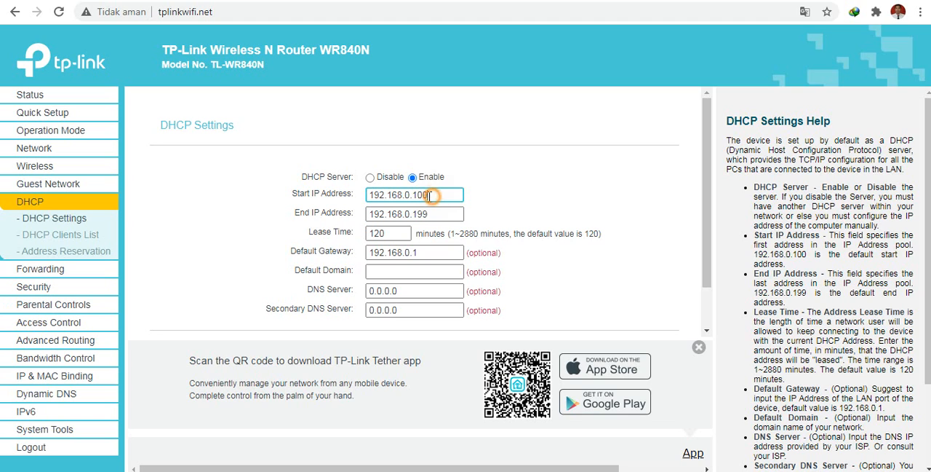
{"action": "left_click_drag", "start_coordinate": [431, 214], "coordinate": [413, 213]}
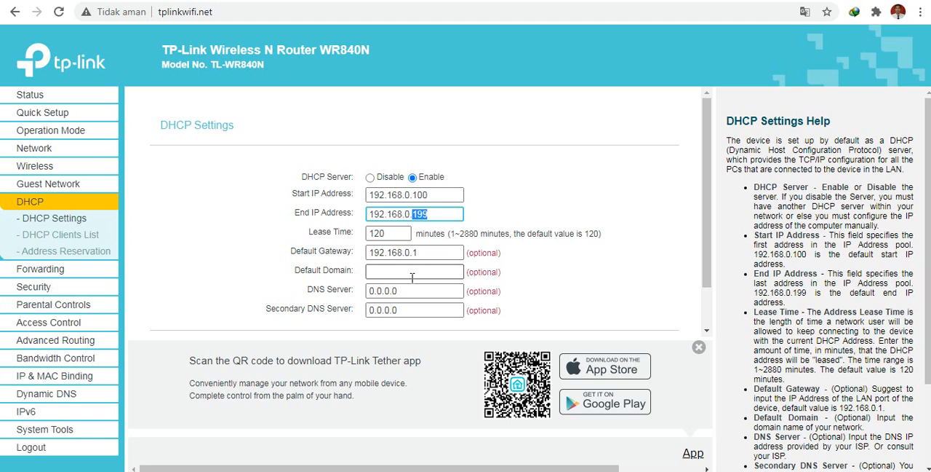
Switch to the text notes and write the first DHCP pool address, 192.168.0.100, after a blank line.
{"action": "left_click", "coordinate": [255, 470]}
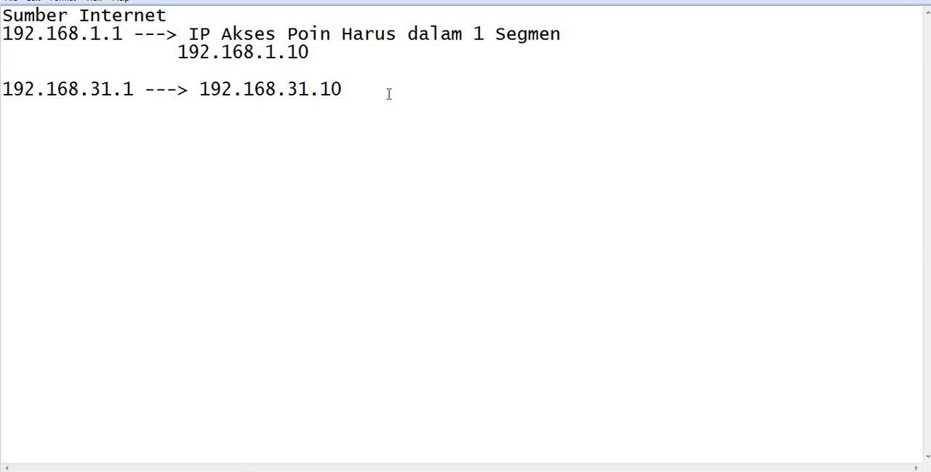
{"action": "key", "text": "Return"}
{"action": "key", "text": "Return"}
{"action": "type", "text": "192.168"}
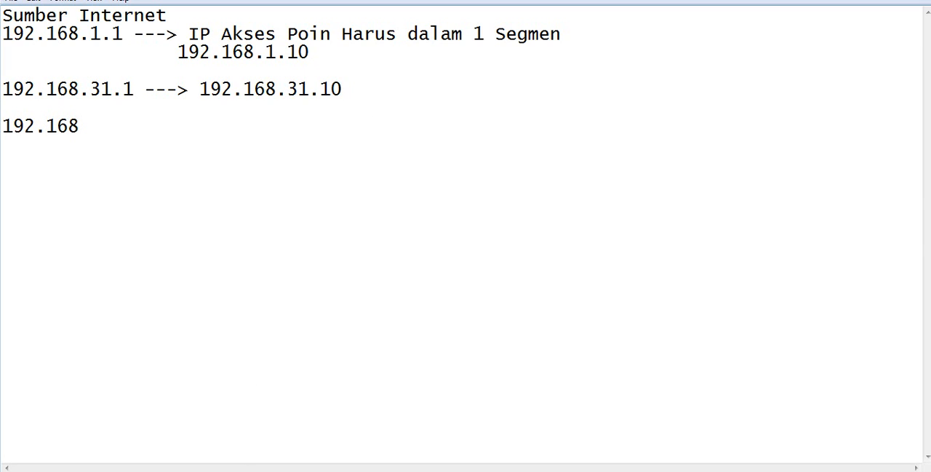
{"action": "type", "text": ".0.100"}
Add 192.168.0.101 on the next line and the indented final pool number 199 beneath it.
{"action": "key", "text": "Return"}
{"action": "type", "text": "192.168"}
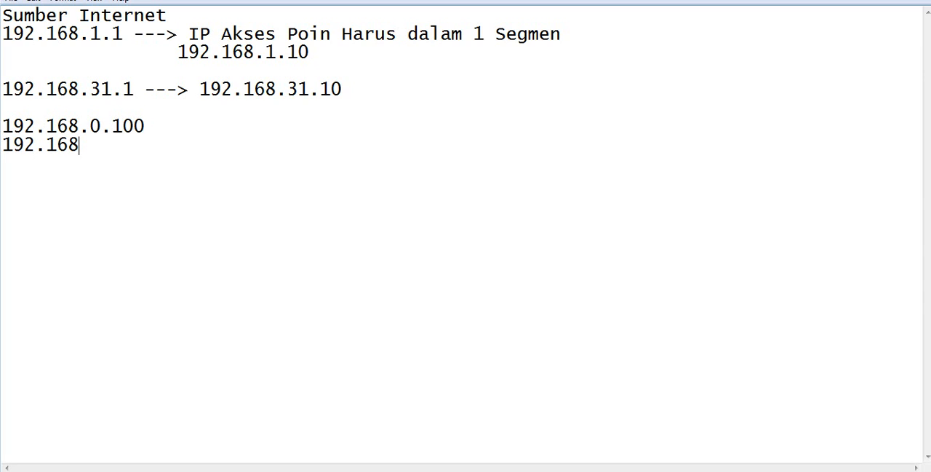
{"action": "type", "text": ".0.101"}
{"action": "key", "text": "Return"}
{"action": "type", "text": "1"}
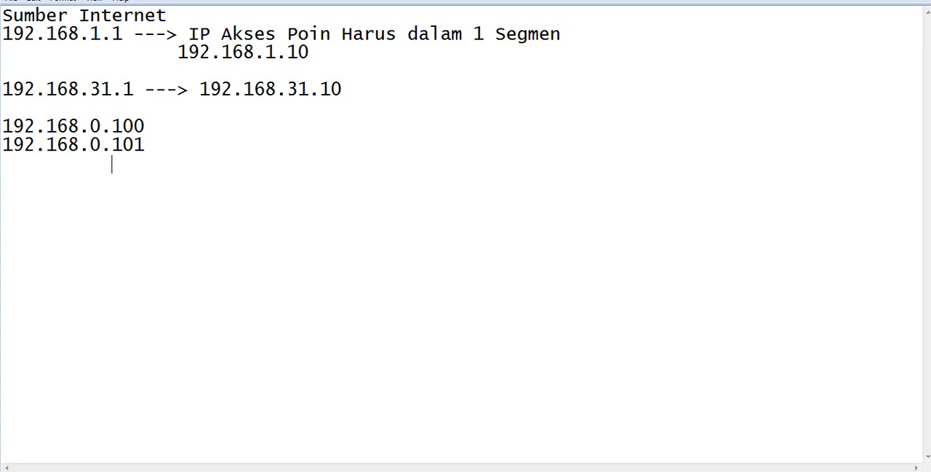
{"action": "type", "text": "99"}
{"action": "left_click_drag", "start_coordinate": [3, 124], "coordinate": [147, 155]}
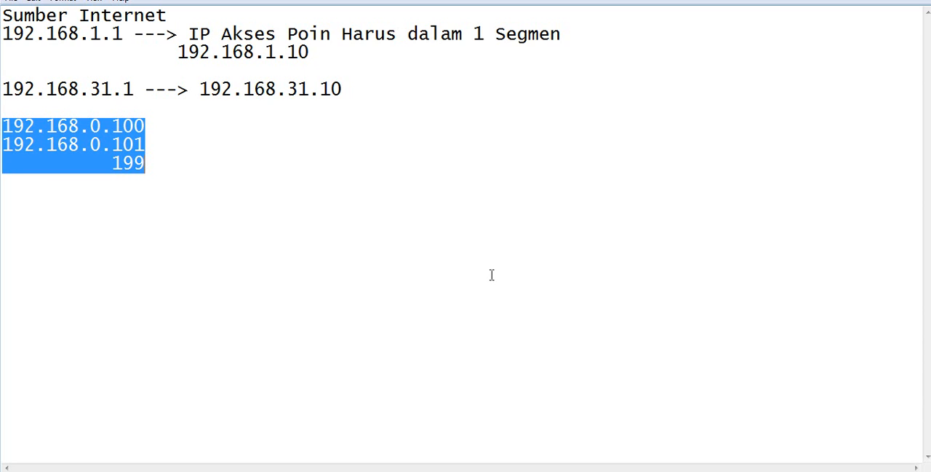
{"action": "left_click", "coordinate": [347, 332]}
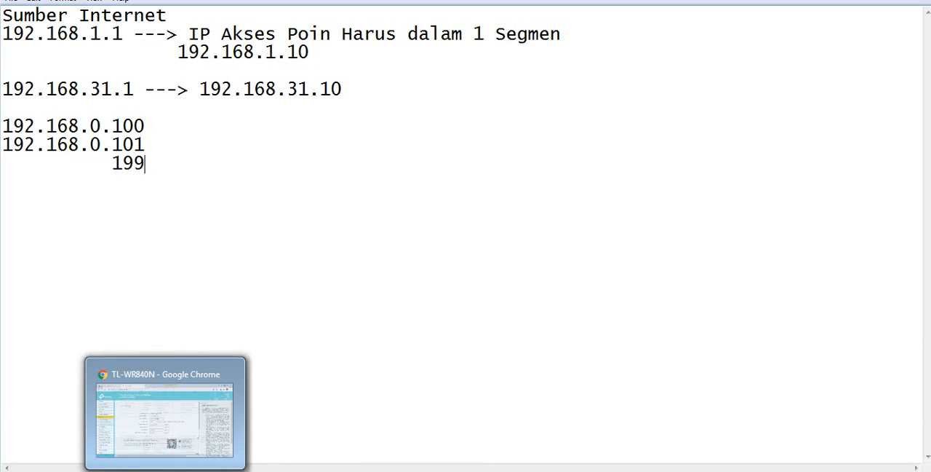
Switch back to the router page in the browser and review the DHCP start address and default domain.
{"action": "left_click", "coordinate": [150, 470]}
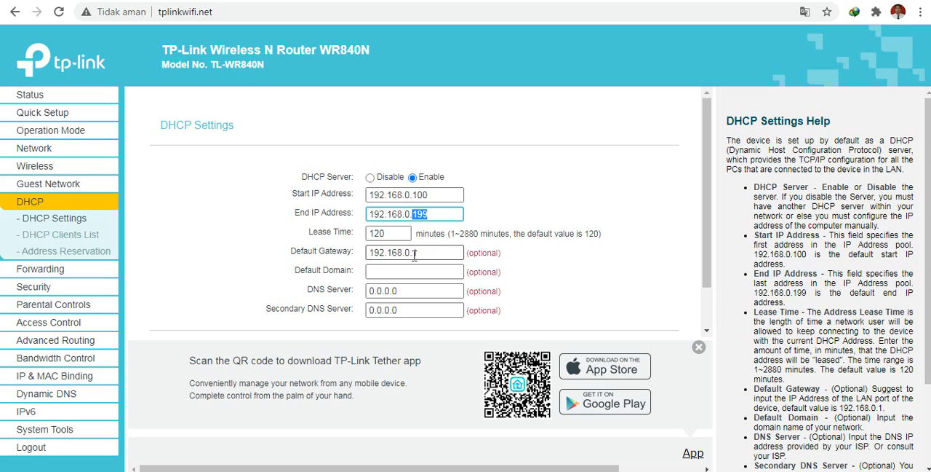
{"action": "scroll", "coordinate": [420, 253], "scroll_direction": "down", "scroll_amount": 1}
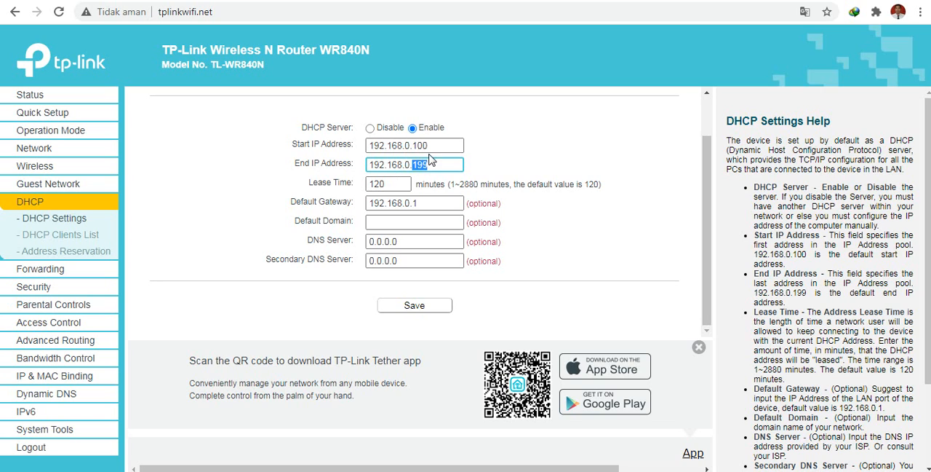
{"action": "left_click_drag", "start_coordinate": [435, 145], "coordinate": [414, 147]}
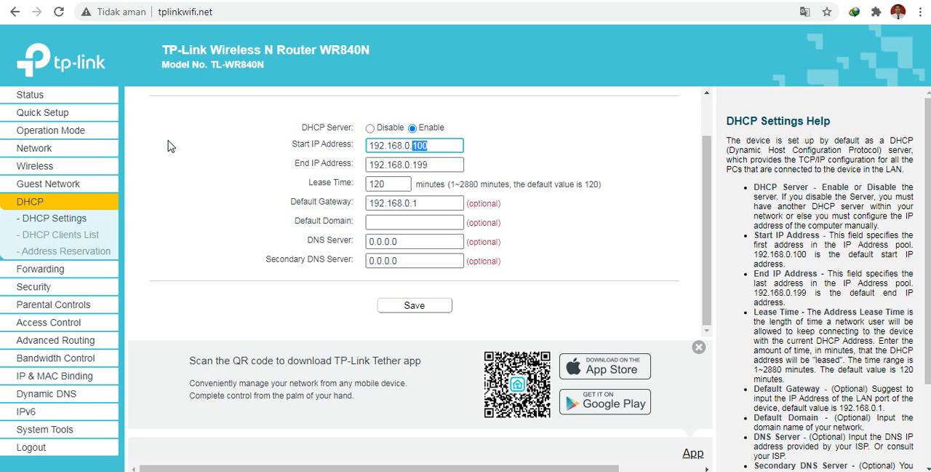
{"action": "left_click", "coordinate": [412, 222]}
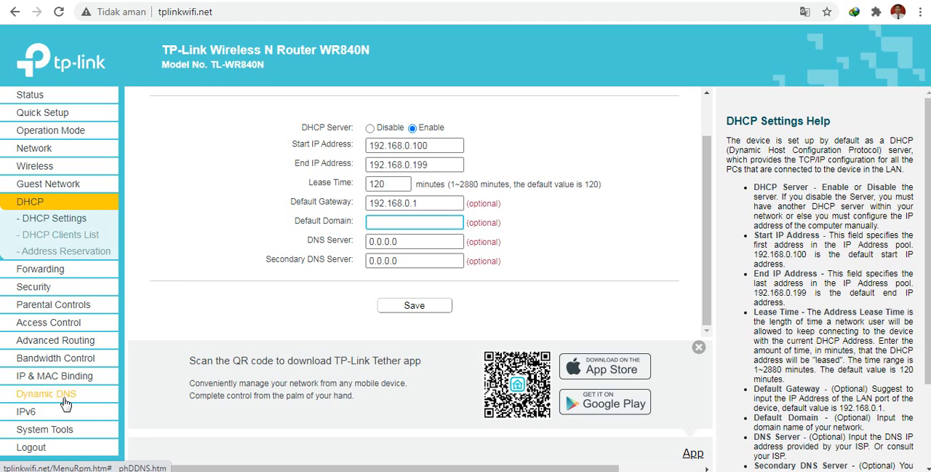
Try to open the Password page in the router's System Tools section.
{"action": "left_click", "coordinate": [75, 434]}
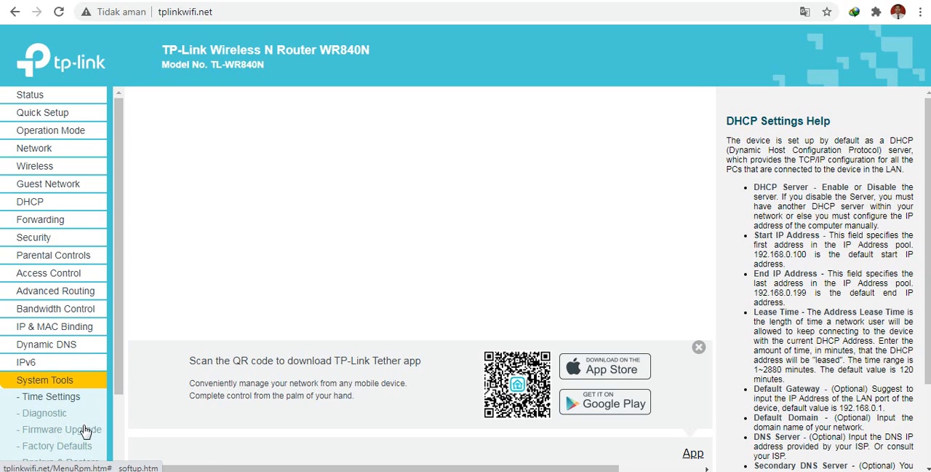
{"action": "scroll", "coordinate": [86, 431], "scroll_direction": "down", "scroll_amount": 1}
{"action": "scroll", "coordinate": [86, 431], "scroll_direction": "down", "scroll_amount": 1}
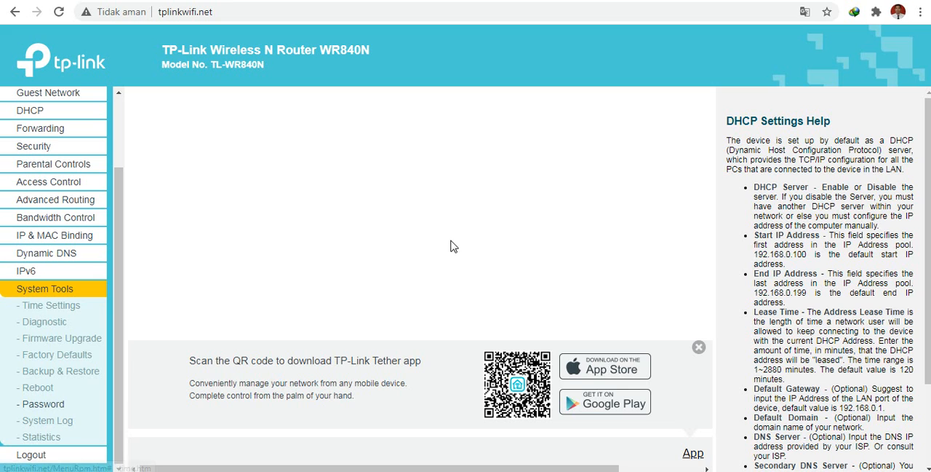
{"action": "left_click_drag", "start_coordinate": [929, 175], "coordinate": [927, 91]}
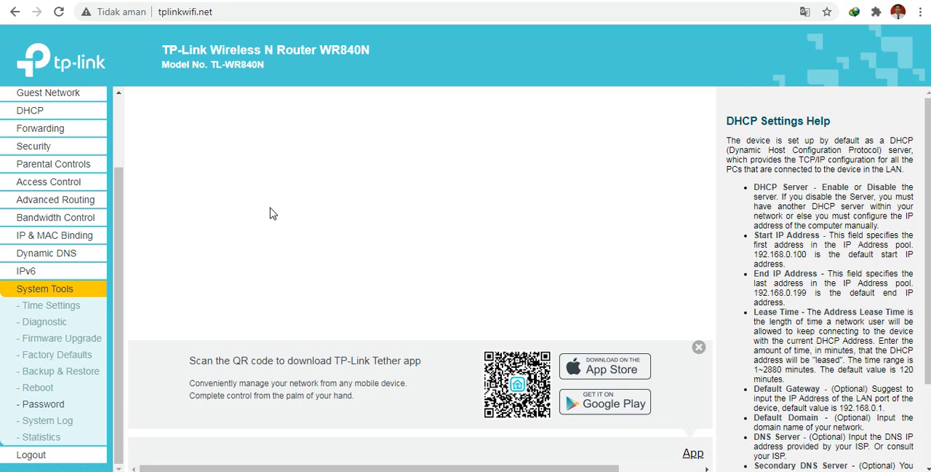
{"action": "left_click", "coordinate": [43, 406]}
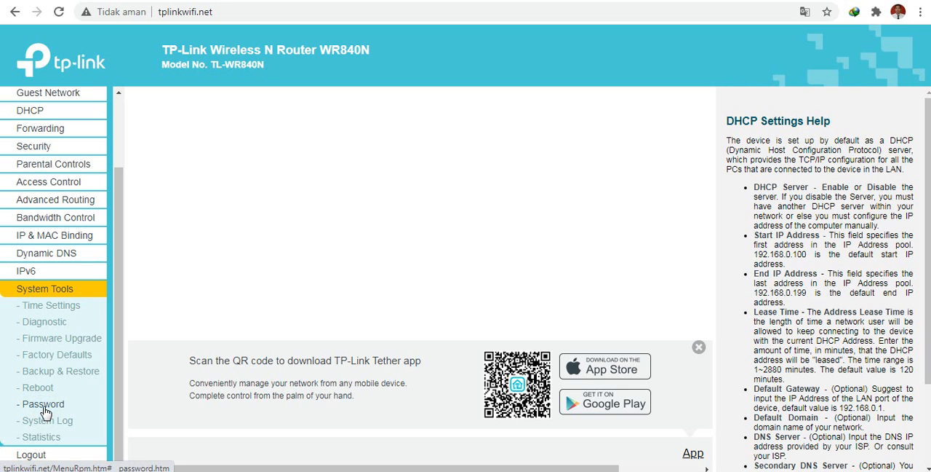
Try to reload tplinkwifi.net several times and check which network the computer is connected to.
{"action": "left_click", "coordinate": [65, 18]}
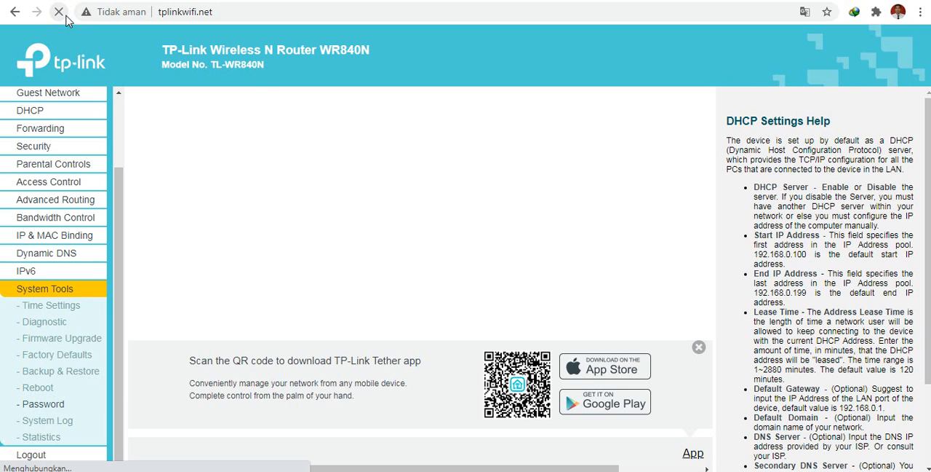
{"action": "left_click", "coordinate": [65, 18]}
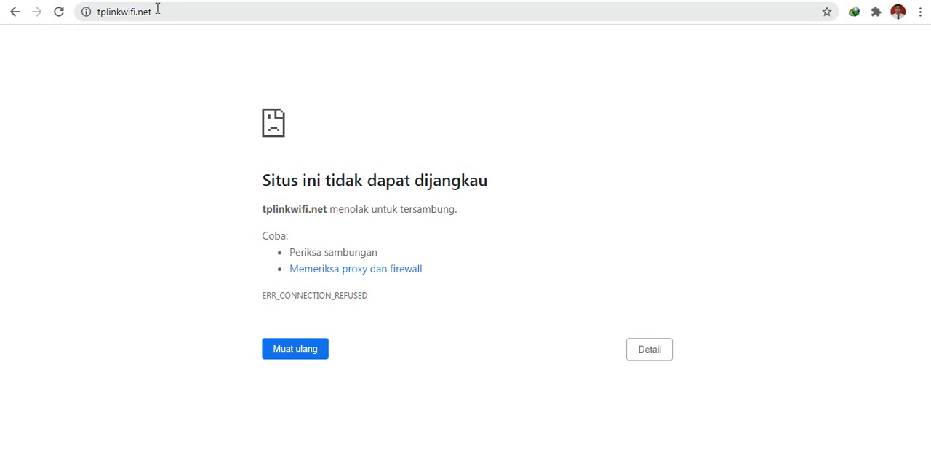
{"action": "left_click", "coordinate": [157, 10]}
{"action": "key", "text": "Return"}
{"action": "left_click", "coordinate": [159, 10]}
{"action": "key", "text": "Return"}
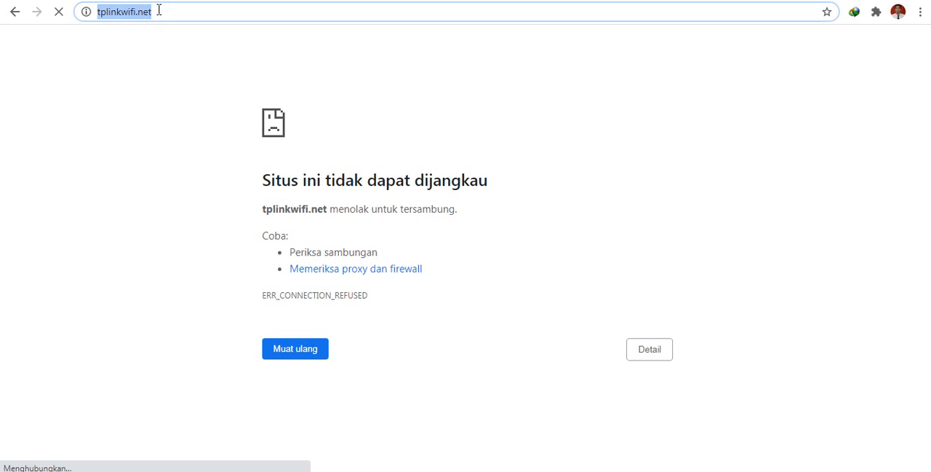
{"action": "left_click", "coordinate": [166, 10]}
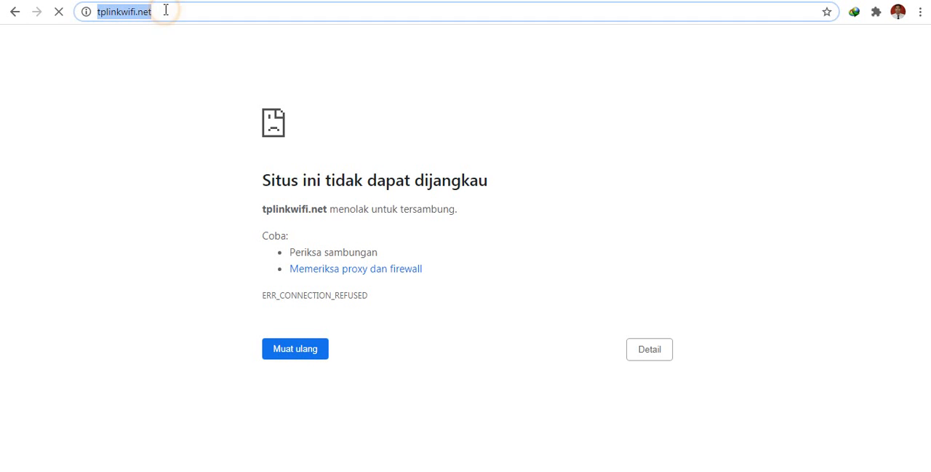
{"action": "key", "text": "Return"}
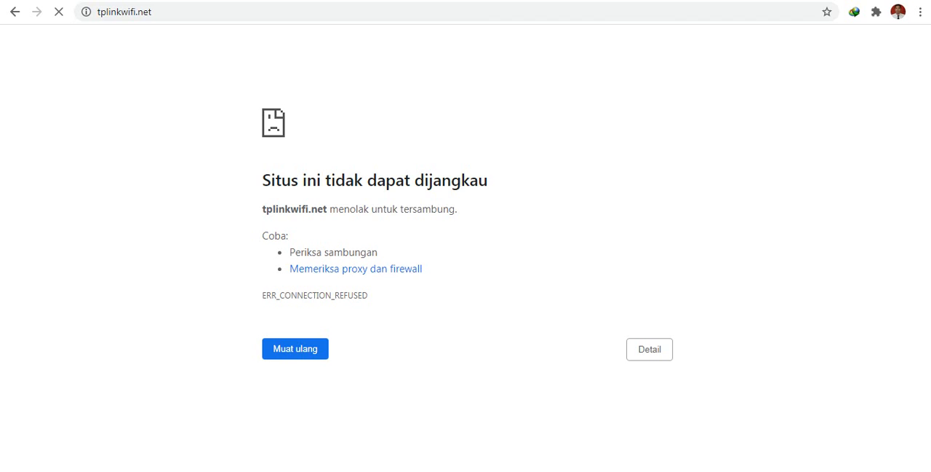
{"action": "left_click", "coordinate": [848, 470]}
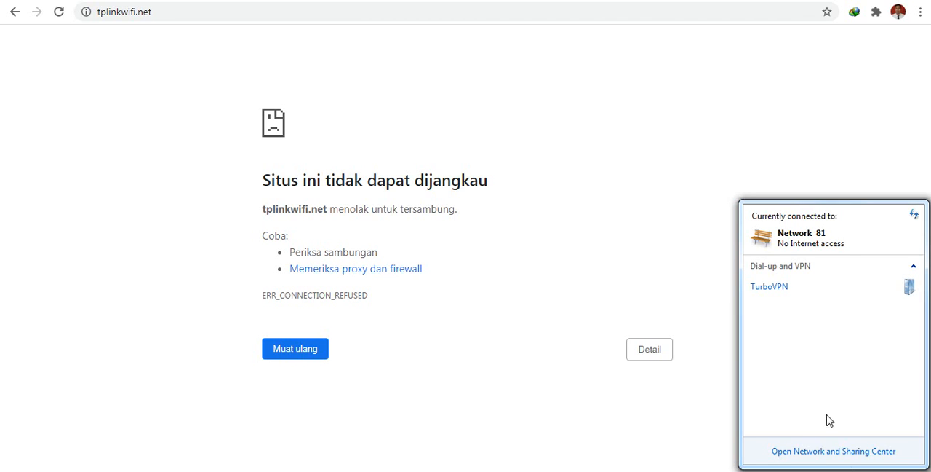
{"action": "left_click", "coordinate": [122, 9]}
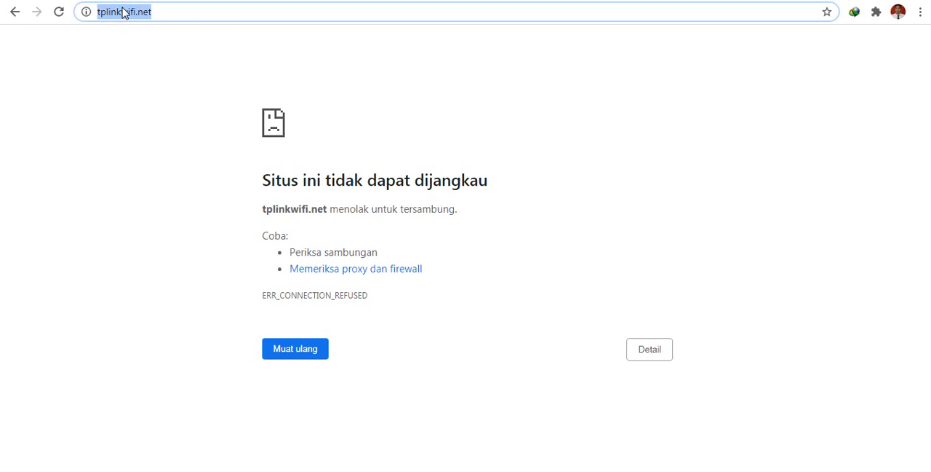
{"action": "key", "text": "Return"}
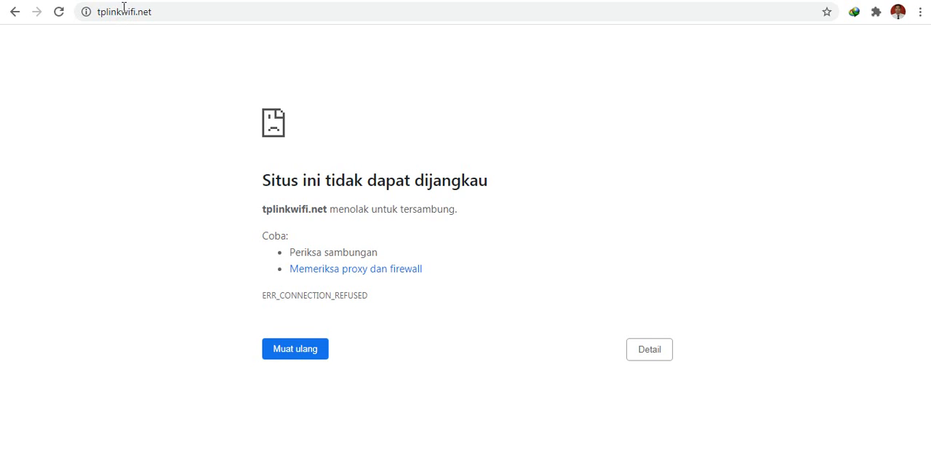
Try to open the router page at 192.168.0.1, reloading it repeatedly and checking the computer's network connection.
{"action": "left_click", "coordinate": [126, 12]}
{"action": "type", "text": "192"}
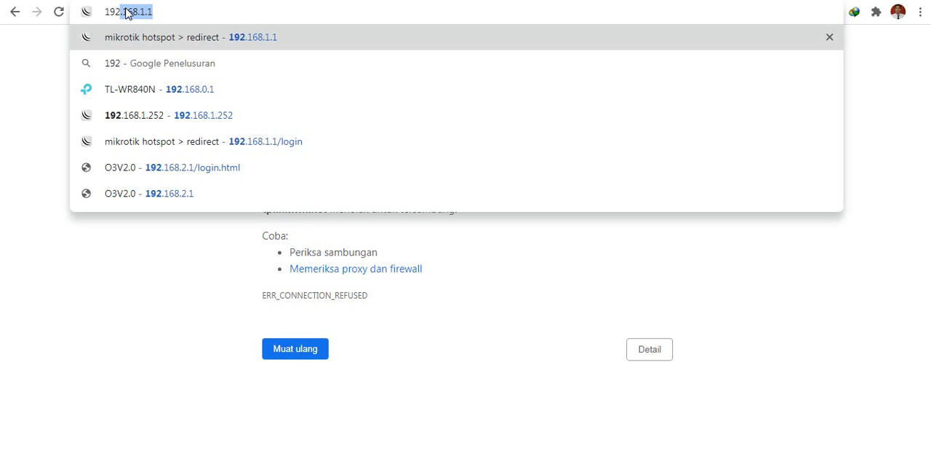
{"action": "type", "text": ".168.0."}
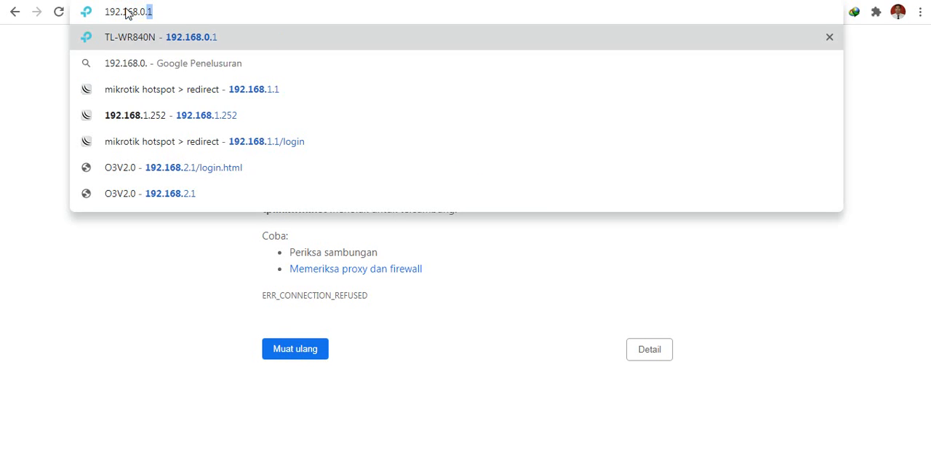
{"action": "key", "text": "Return"}
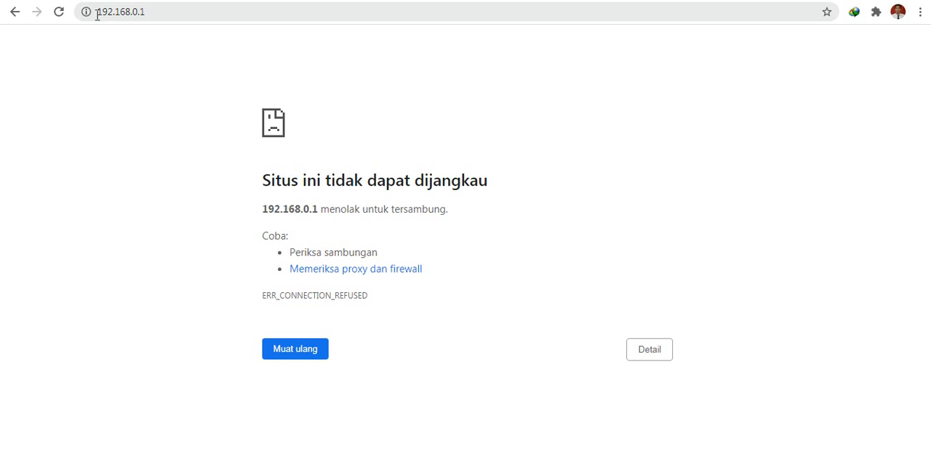
{"action": "left_click", "coordinate": [59, 12]}
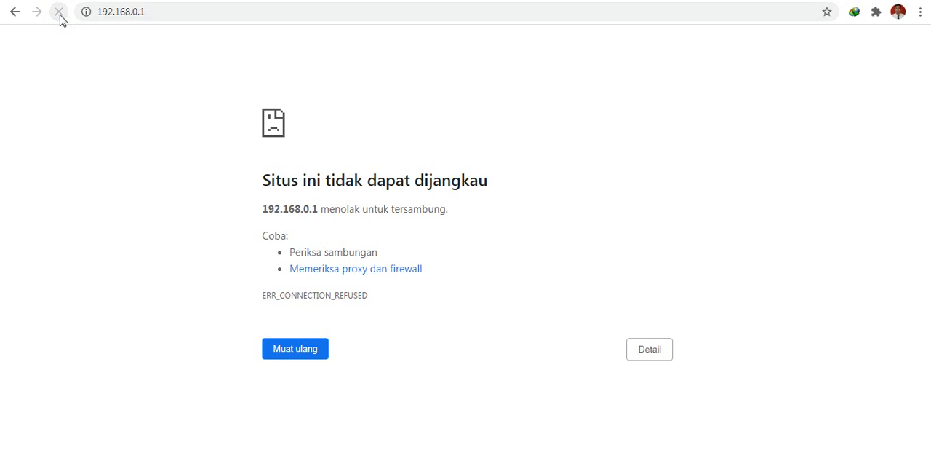
{"action": "left_click", "coordinate": [59, 15]}
{"action": "left_click", "coordinate": [834, 471]}
{"action": "left_click", "coordinate": [620, 225]}
{"action": "left_click", "coordinate": [58, 15]}
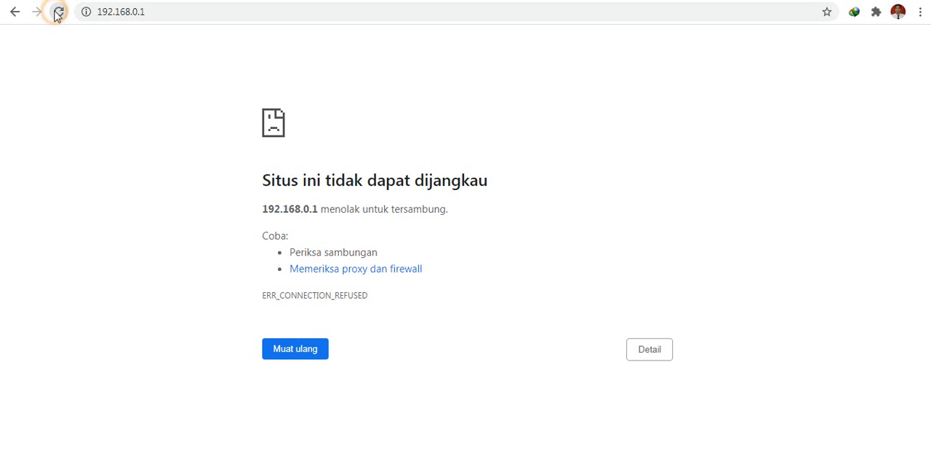
{"action": "left_click", "coordinate": [163, 12]}
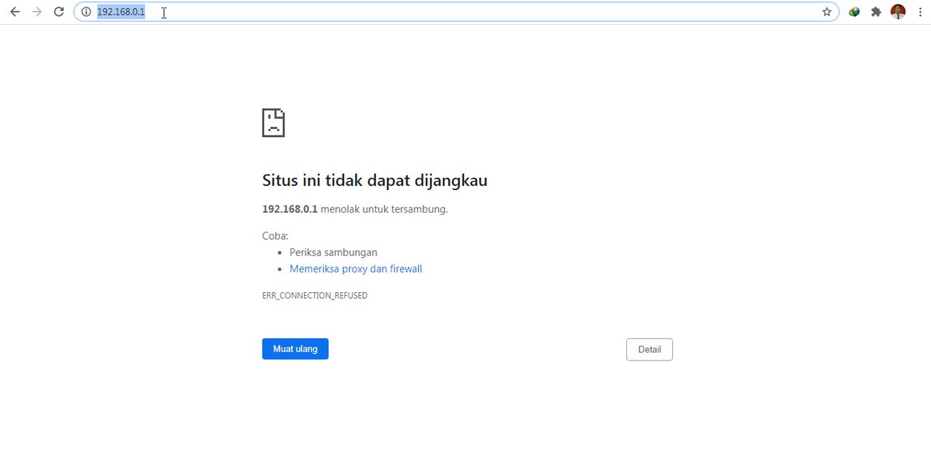
{"action": "left_click", "coordinate": [59, 12]}
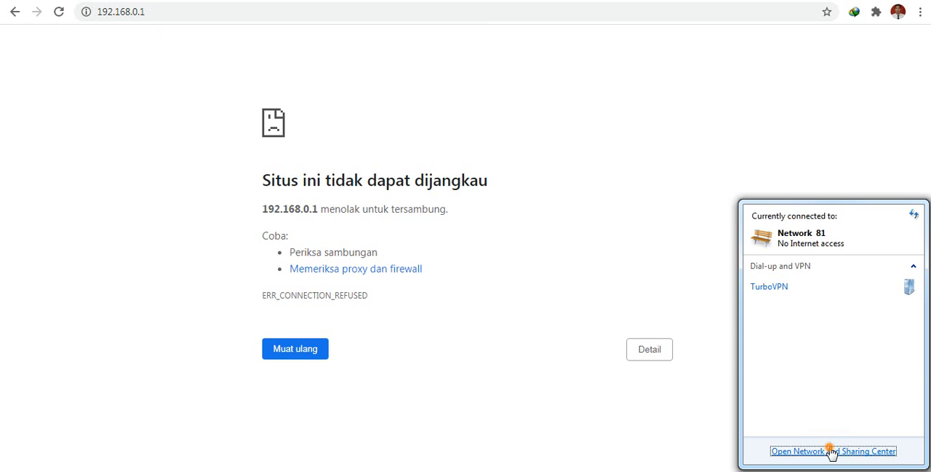
Examine the Local Area Connection details in the Network and Sharing Center, including the IPv4 address and gateway, and return to the browser.
{"action": "left_click", "coordinate": [829, 449]}
{"action": "left_click", "coordinate": [464, 163]}
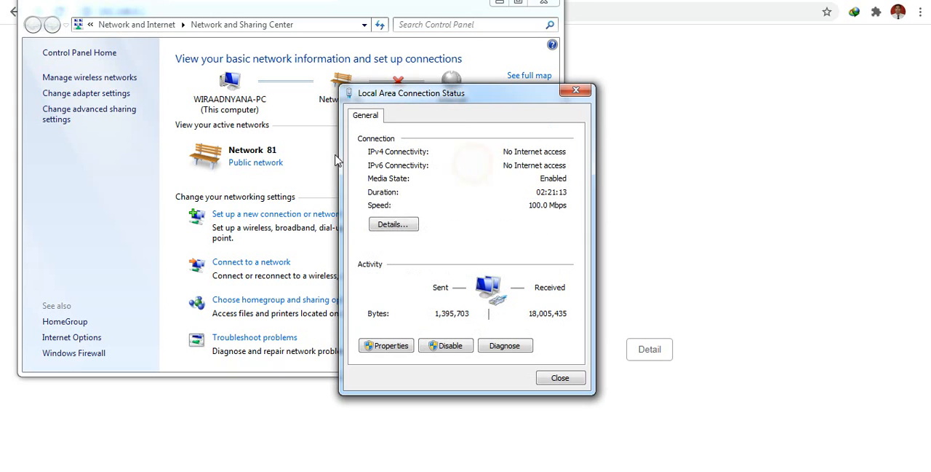
{"action": "left_click", "coordinate": [410, 217]}
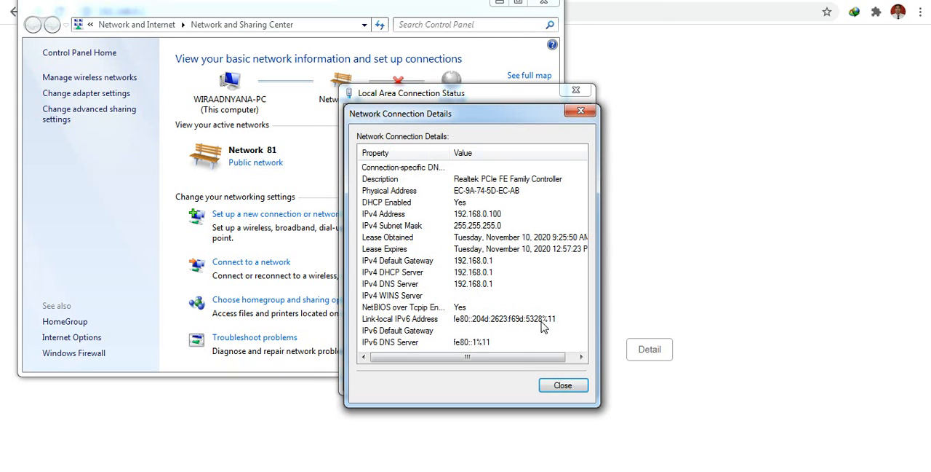
{"action": "left_click", "coordinate": [556, 384]}
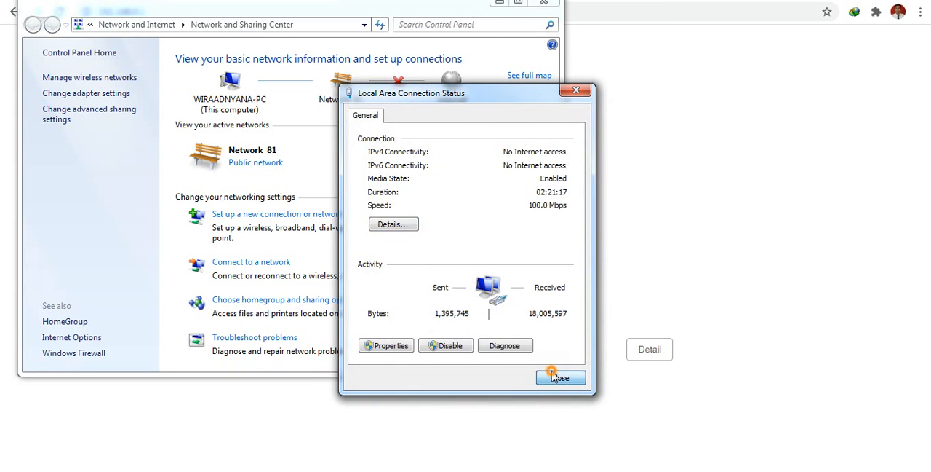
{"action": "left_click", "coordinate": [557, 373]}
{"action": "left_click", "coordinate": [619, 26]}
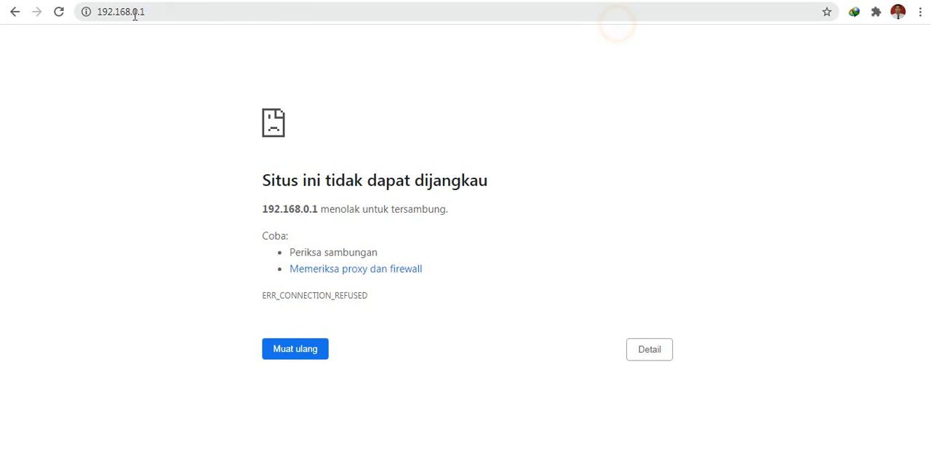
Retry the router page at 192.168.0.1 and try tplinkwifi.net instead.
{"action": "left_click", "coordinate": [56, 12]}
{"action": "left_click", "coordinate": [131, 15]}
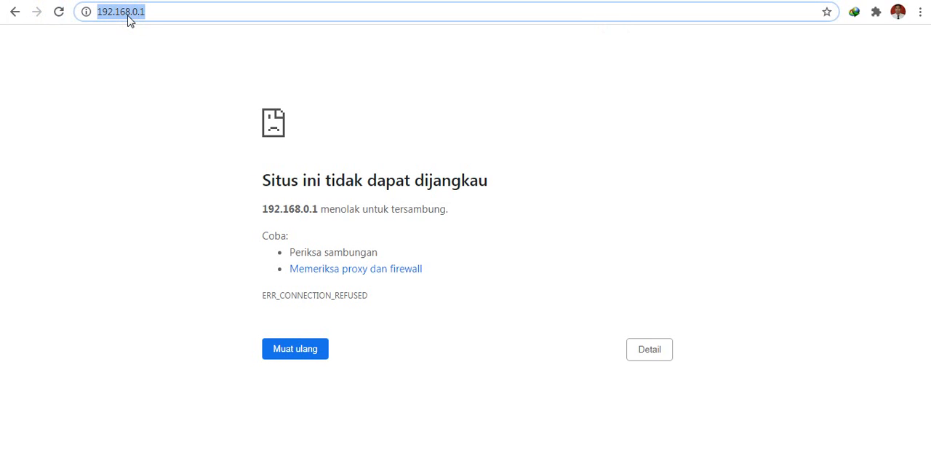
{"action": "key", "text": "Return"}
{"action": "left_click", "coordinate": [178, 12]}
{"action": "type", "text": "tpli"}
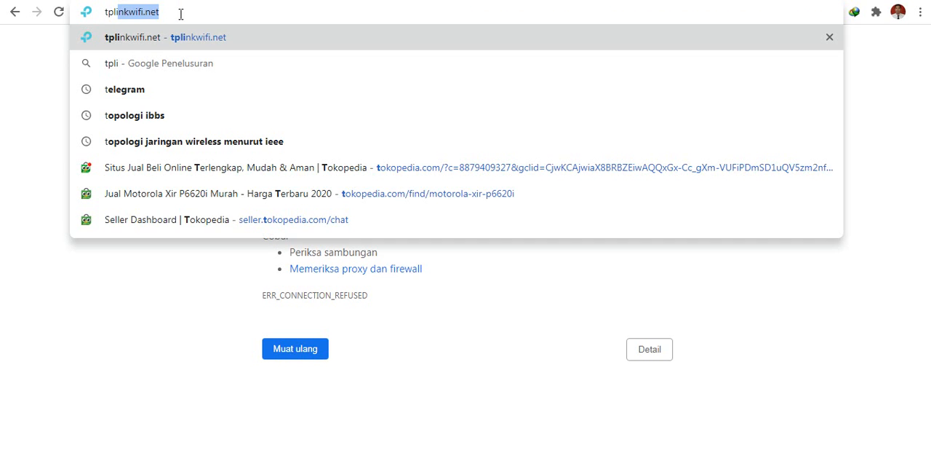
{"action": "key", "text": "Return"}
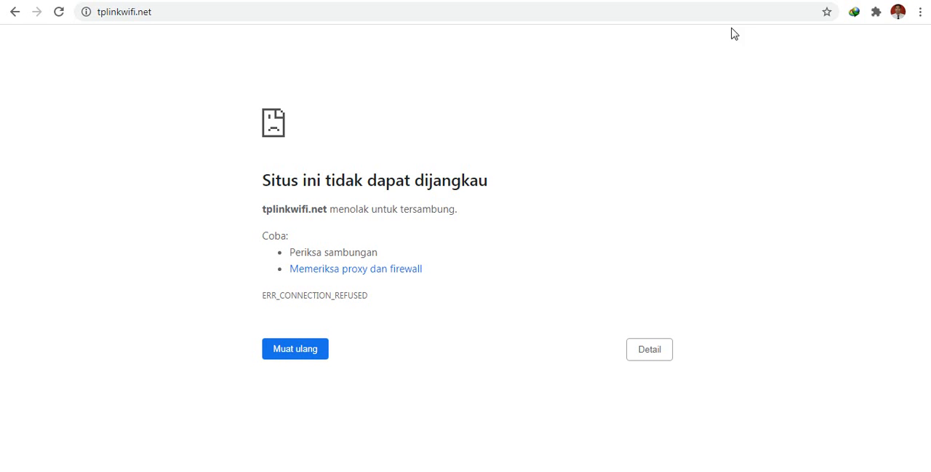
Try loading tplinkwifi.net several more times in the browser.
{"action": "left_click", "coordinate": [226, 16]}
{"action": "key", "text": "Return"}
{"action": "left_click", "coordinate": [227, 15]}
{"action": "key", "text": "Return"}
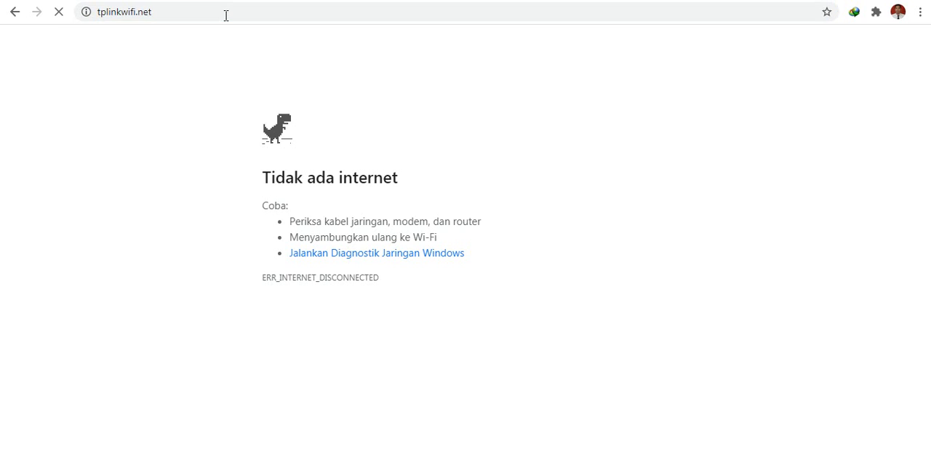
{"action": "left_click", "coordinate": [226, 15]}
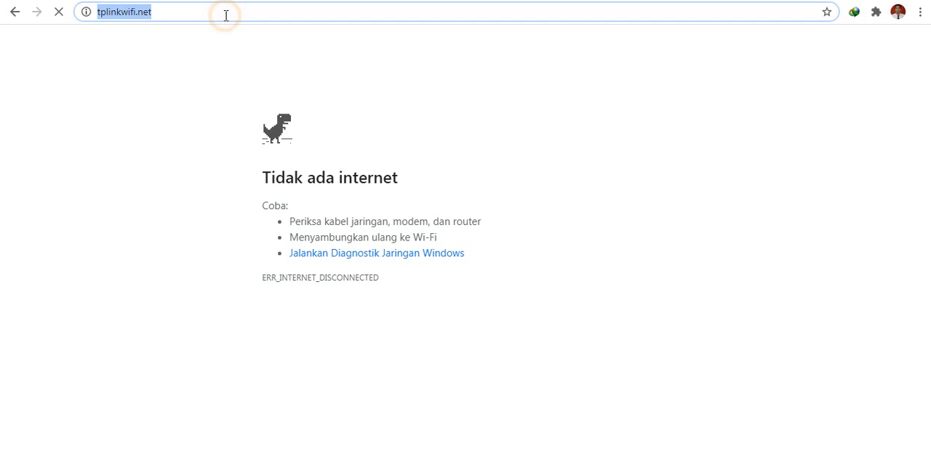
{"action": "key", "text": "Return"}
Open the router's login page at 192.168.0.1.
{"action": "left_click", "coordinate": [226, 15]}
{"action": "type", "text": "192.168."}
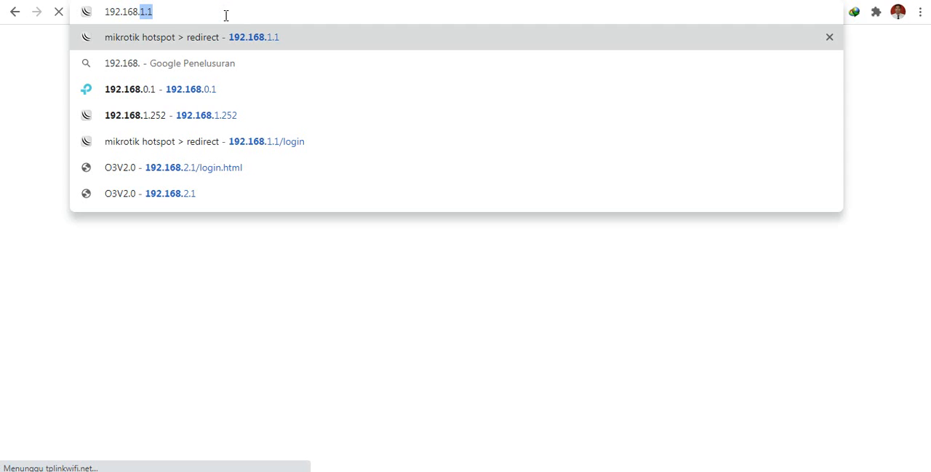
{"action": "type", "text": "0.1"}
{"action": "key", "text": "Return"}
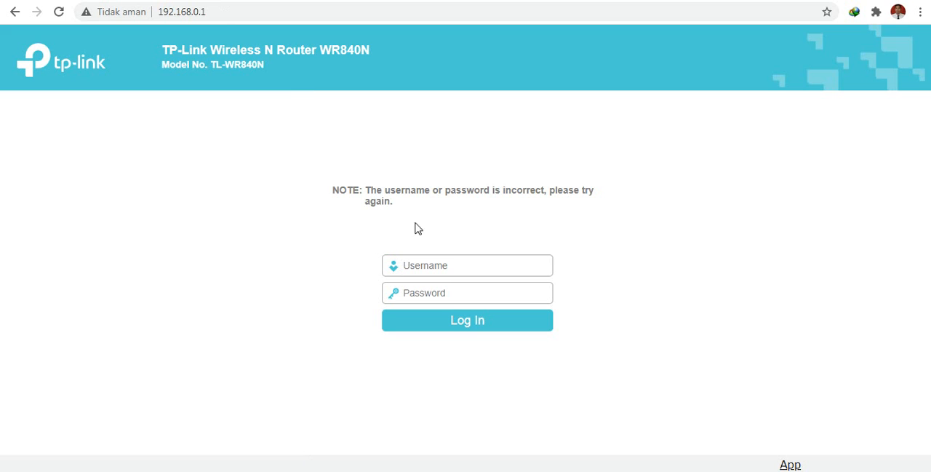
Log in to the router with the administrator username and password.
{"action": "key", "text": "Tab"}
{"action": "key", "text": "Return"}
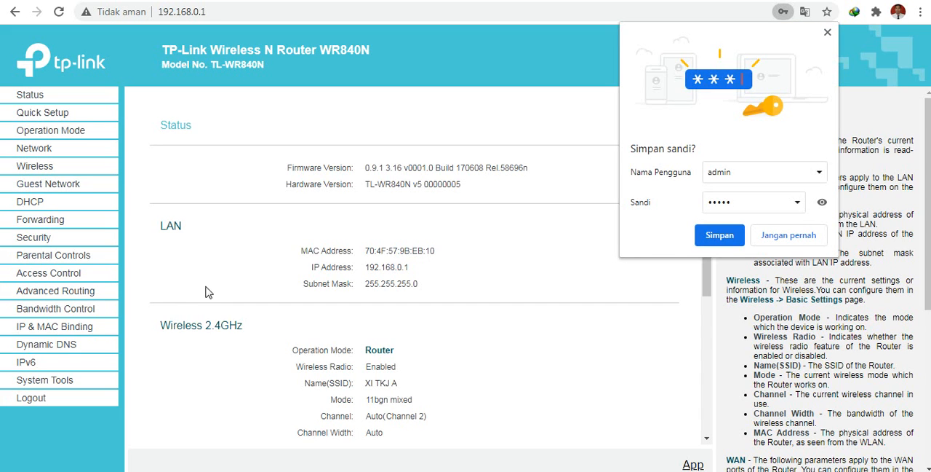
Decline saving the login in the browser and open the System Tools password form at the Old User Name field.
{"action": "left_click", "coordinate": [56, 380]}
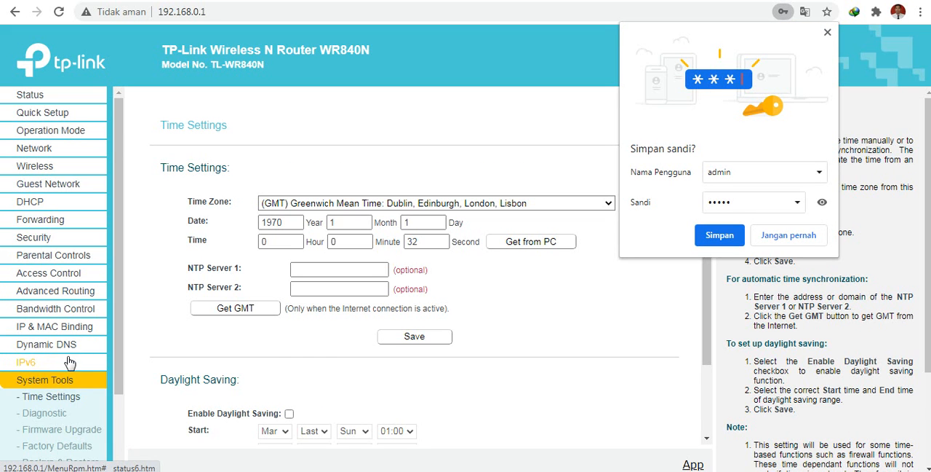
{"action": "scroll", "coordinate": [71, 356], "scroll_direction": "down", "scroll_amount": 2}
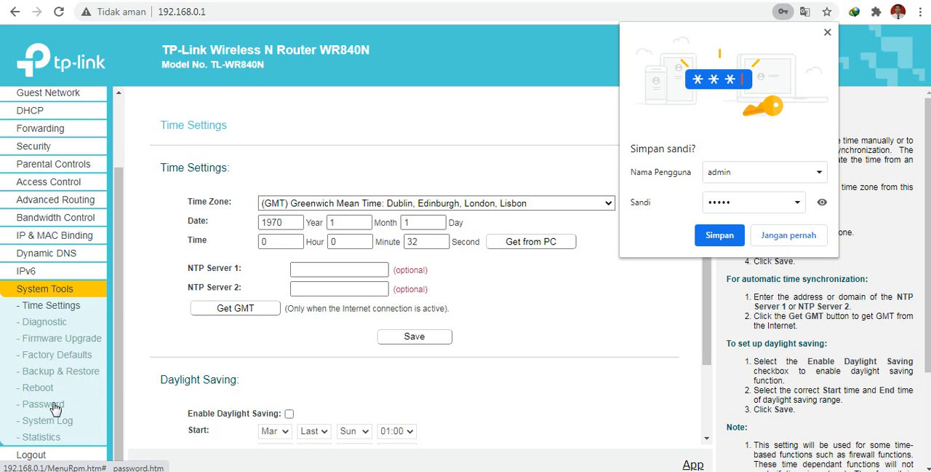
{"action": "left_click", "coordinate": [762, 242]}
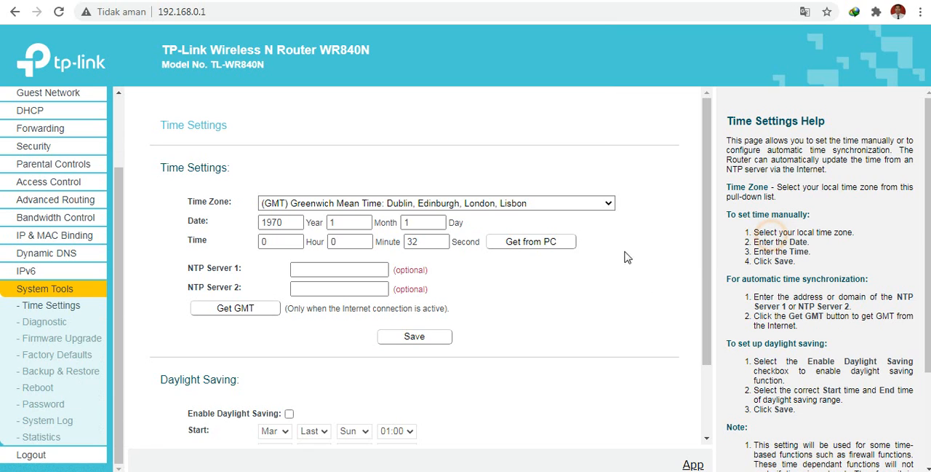
{"action": "left_click", "coordinate": [51, 409]}
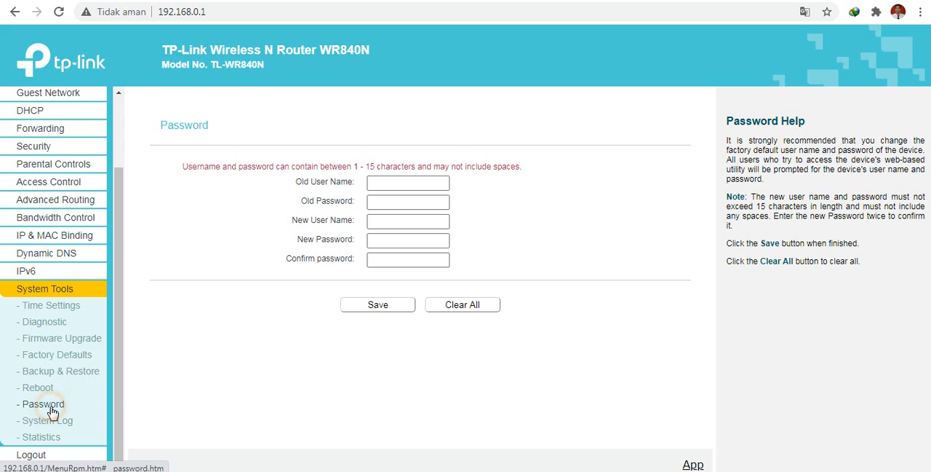
{"action": "left_click", "coordinate": [420, 182]}
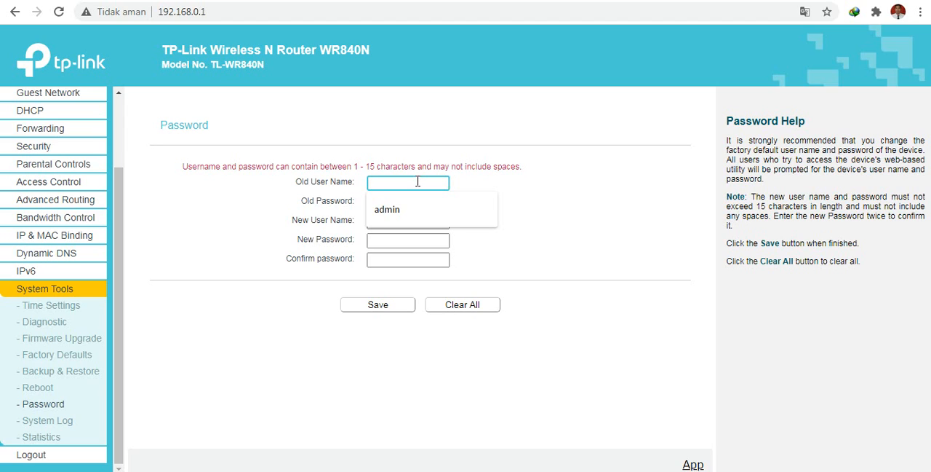
Enter admin as the old user name and fill in the old password on the router's password form.
{"action": "type", "text": "t"}
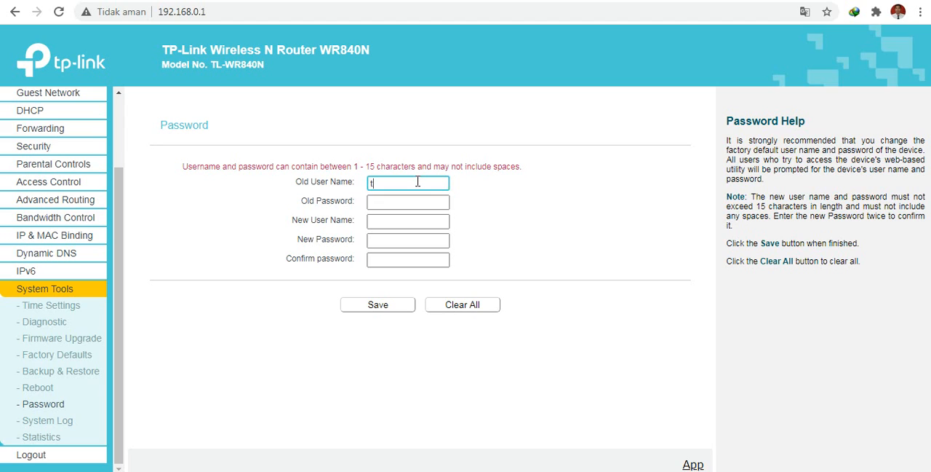
{"action": "type", "text": "kja"}
{"action": "key", "text": "BackSpace"}
{"action": "key", "text": "BackSpace"}
{"action": "key", "text": "BackSpace"}
{"action": "key", "text": "BackSpace"}
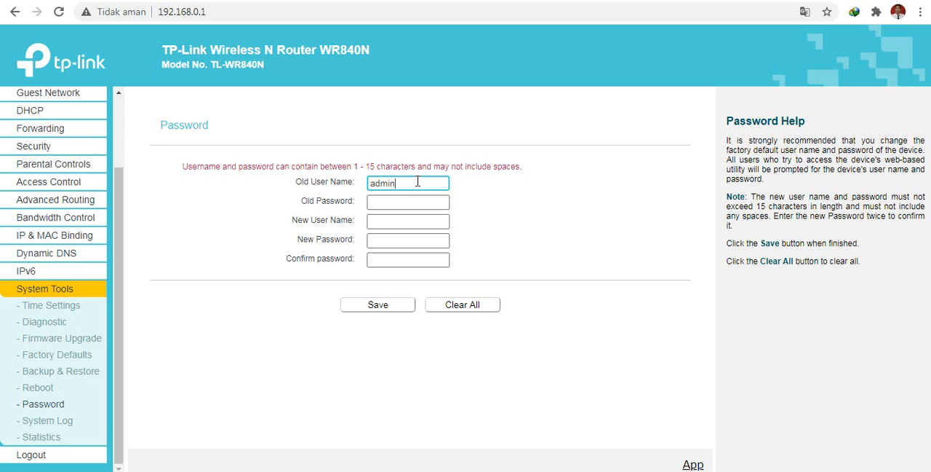
{"action": "key", "text": "Tab"}
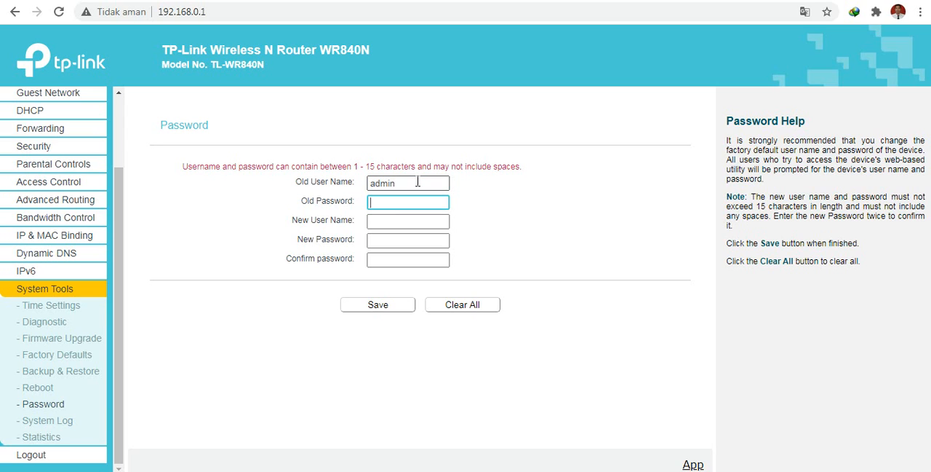
{"action": "key", "text": "Tab"}
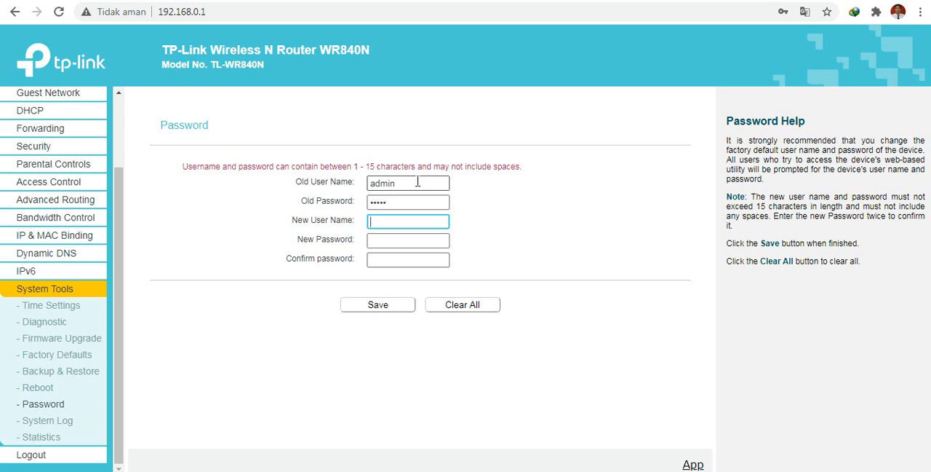
Set the new user name to tkja, enter and confirm the new password, save, and dismiss the browser's offer to store the login.
{"action": "type", "text": "tkja"}
{"action": "key", "text": "Tab"}
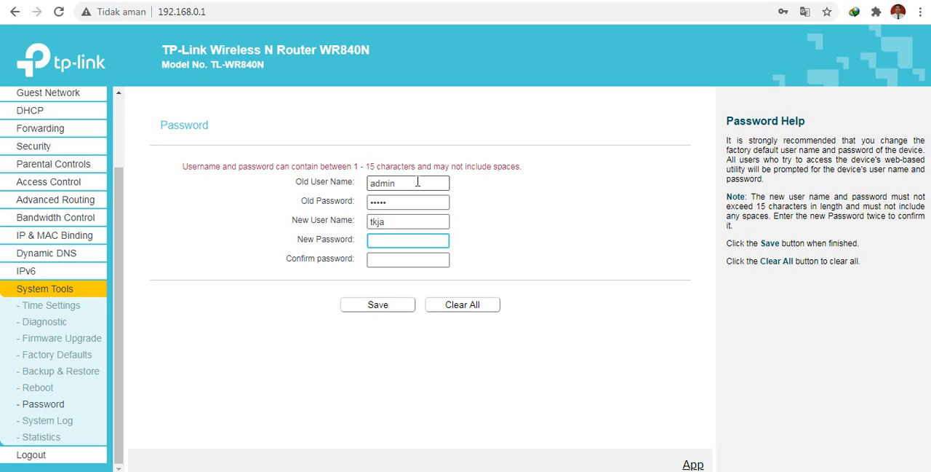
{"action": "type", "text": "••••••••"}
{"action": "key", "text": "Tab"}
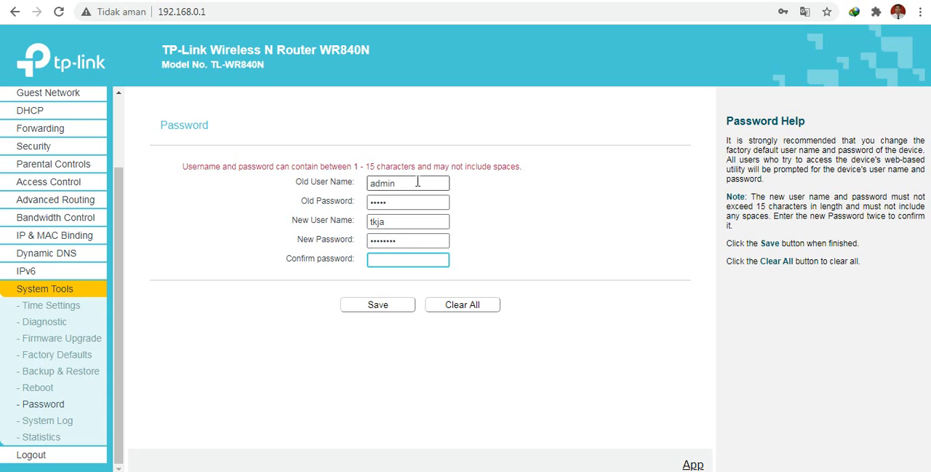
{"action": "type", "text": "••••••••"}
{"action": "left_click", "coordinate": [397, 306]}
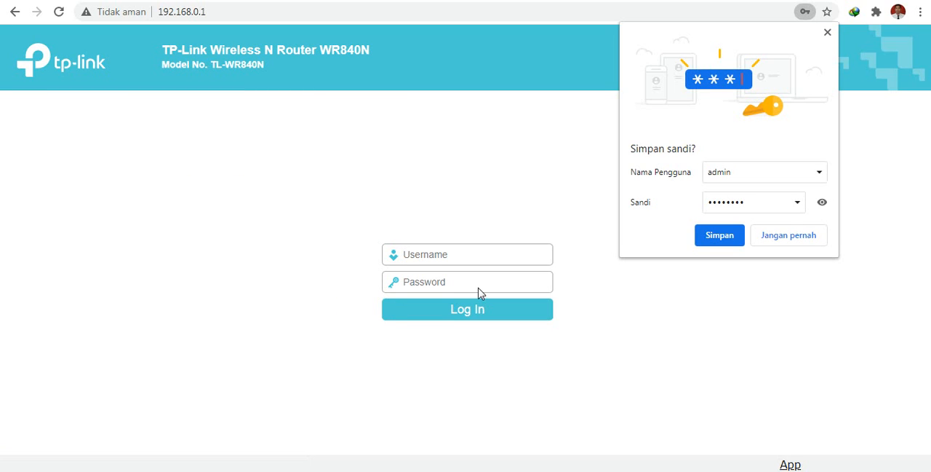
{"action": "left_click", "coordinate": [827, 32]}
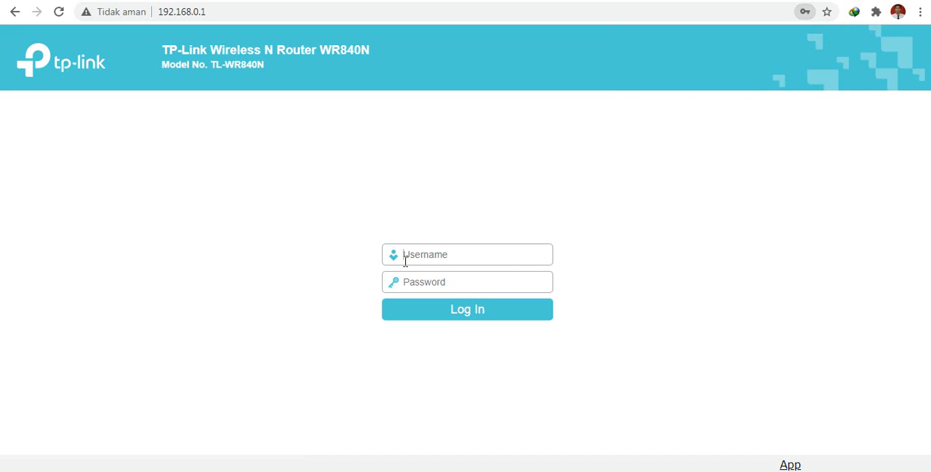
Log in to the router with the user name tkja and the new administrator password.
{"action": "left_click", "coordinate": [456, 256]}
{"action": "type", "text": "tkja"}
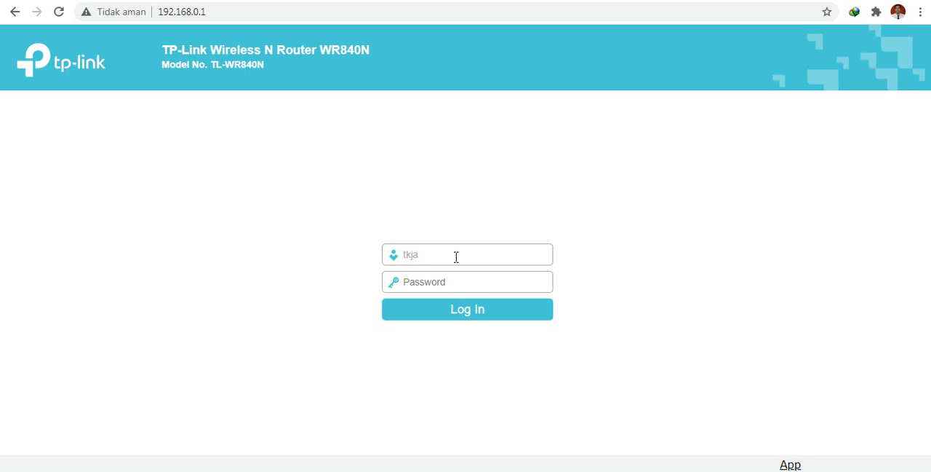
{"action": "key", "text": "Tab"}
{"action": "type", "text": "********"}
{"action": "key", "text": "Return"}
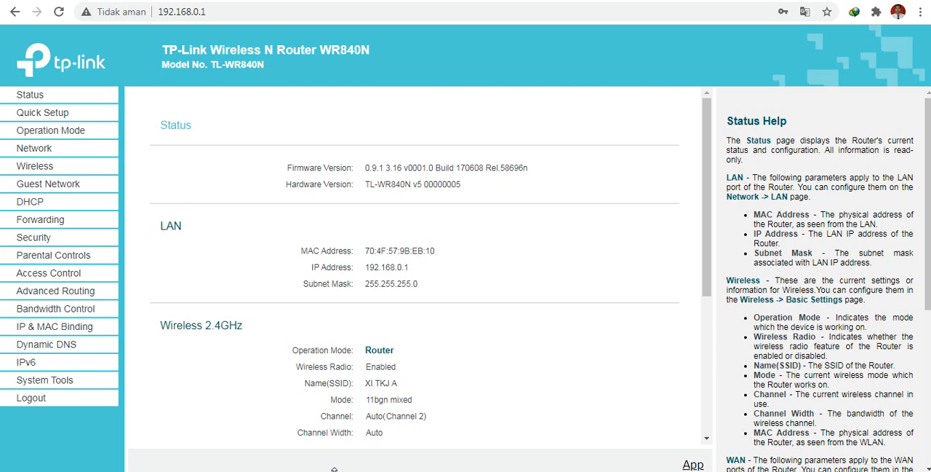
Switch to the text notes and highlight the addresses 192.168.31.10 and 192.168.31.1.
{"action": "key", "text": "alt+Tab"}
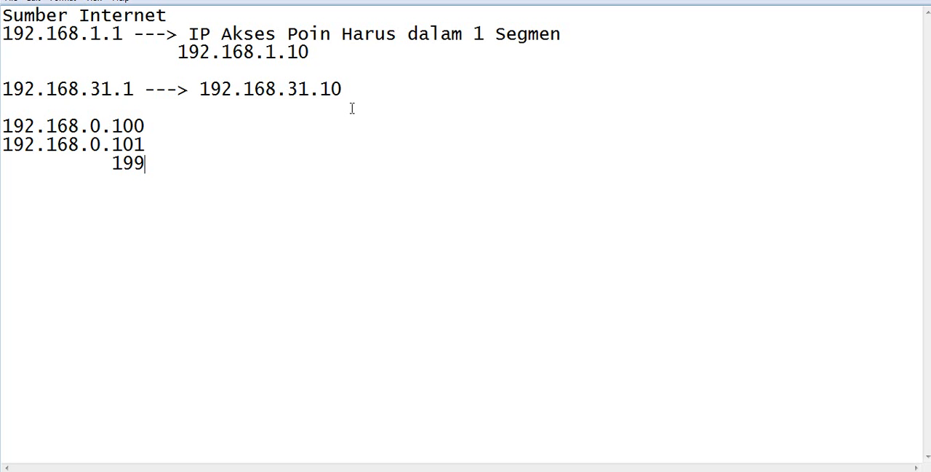
{"action": "left_click_drag", "start_coordinate": [342, 89], "coordinate": [199, 89]}
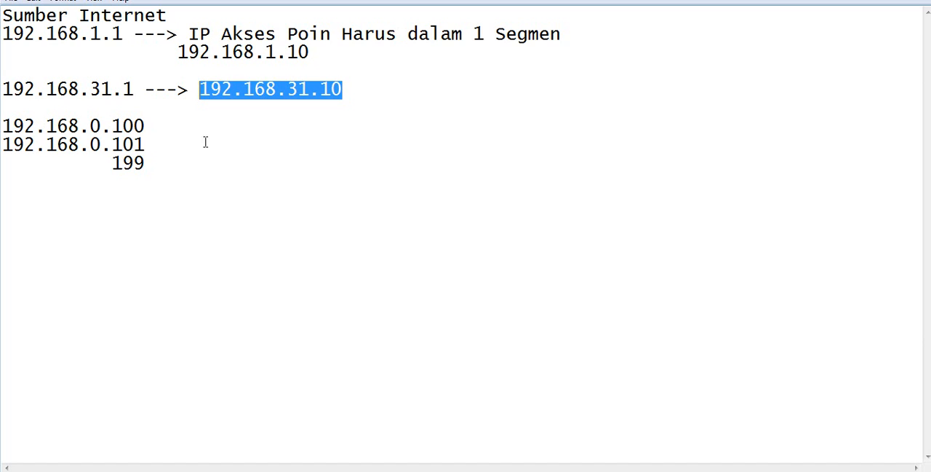
{"action": "left_click", "coordinate": [131, 89]}
{"action": "mouse_move", "coordinate": [130, 89]}
{"action": "left_mouse_down"}
{"action": "mouse_move", "coordinate": [2, 84]}
{"action": "mouse_move", "coordinate": [134, 89]}
{"action": "left_mouse_up"}
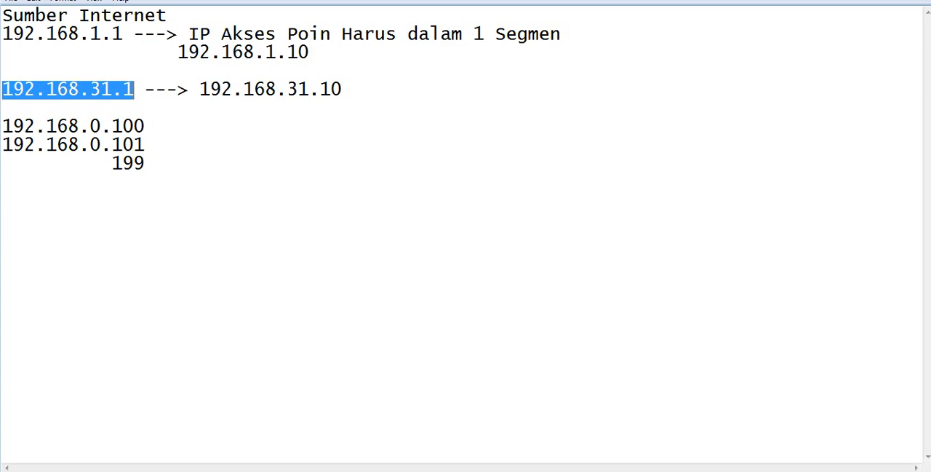
Switch back to the browser and enter 192.168.31.1 as the page address.
{"action": "left_click", "coordinate": [197, 471]}
{"action": "left_click", "coordinate": [225, 13]}
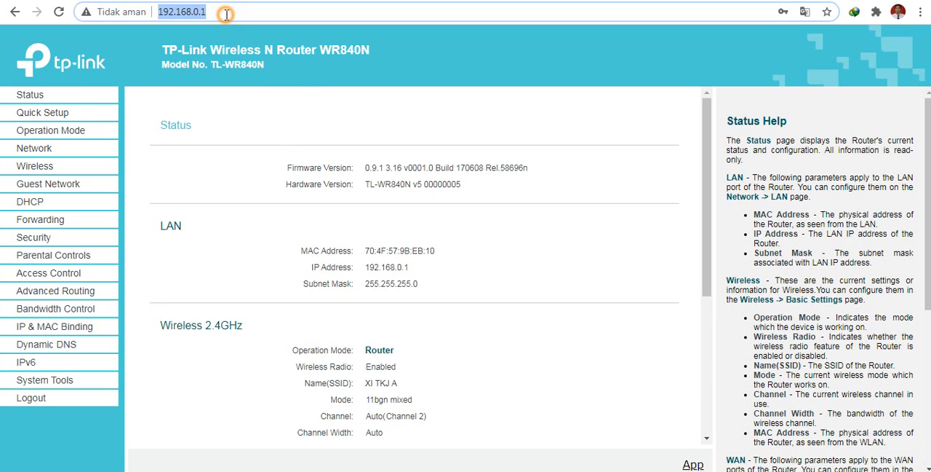
{"action": "type", "text": "192.1"}
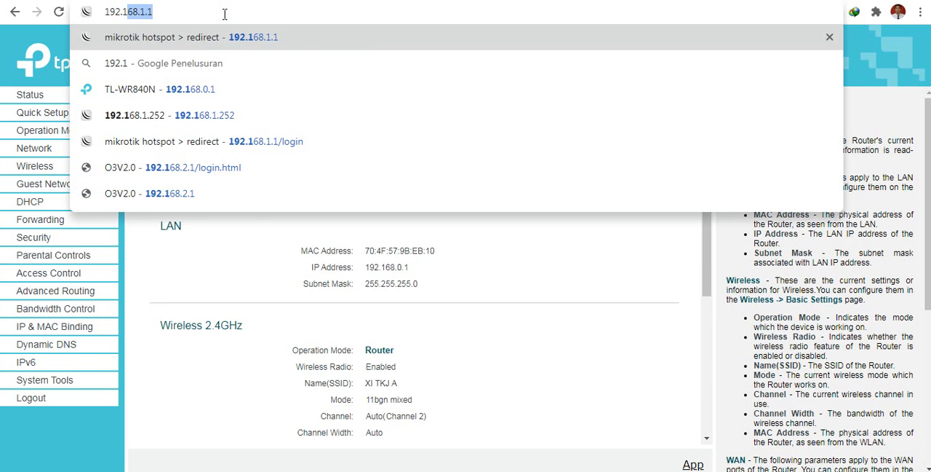
{"action": "type", "text": "68.31.1"}
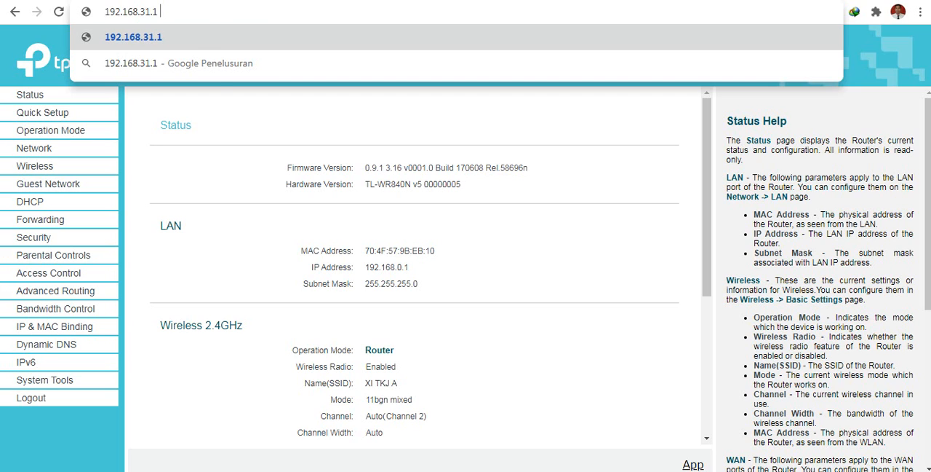
Log out of the router's administration page.
{"action": "left_click", "coordinate": [37, 402]}
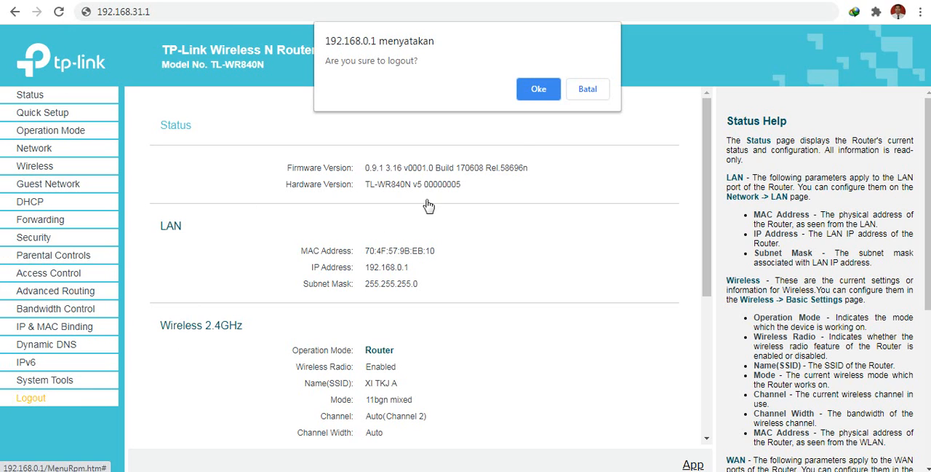
{"action": "left_click", "coordinate": [534, 94]}
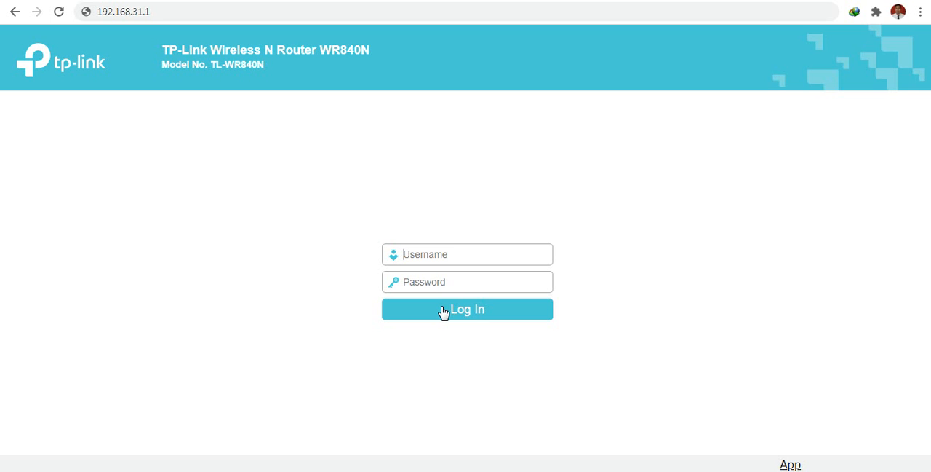
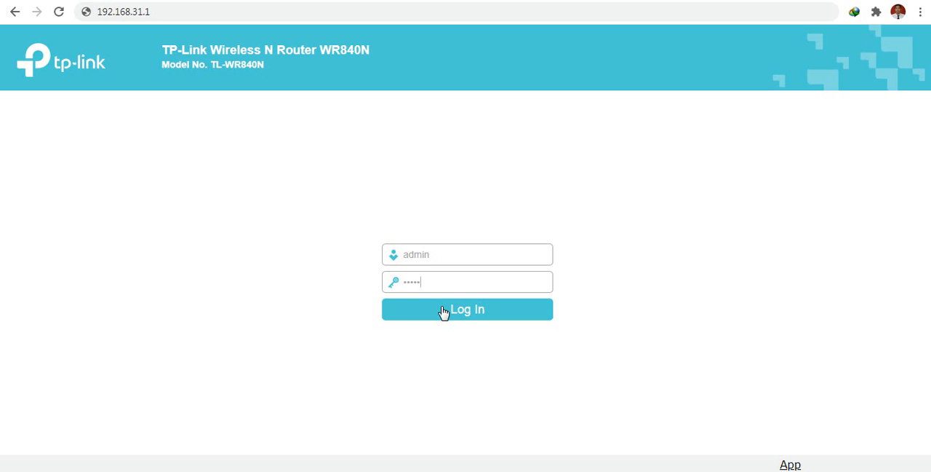
Fill in the login form with the user name admin and a password, replacing the password with a different one.
{"action": "left_click_drag", "start_coordinate": [450, 282], "coordinate": [290, 283]}
{"action": "type", "text": "••"}
{"action": "type", "text": "••••"}
Highlight the user name and password entries on the login form and try to log in as admin.
{"action": "double_click", "coordinate": [441, 255]}
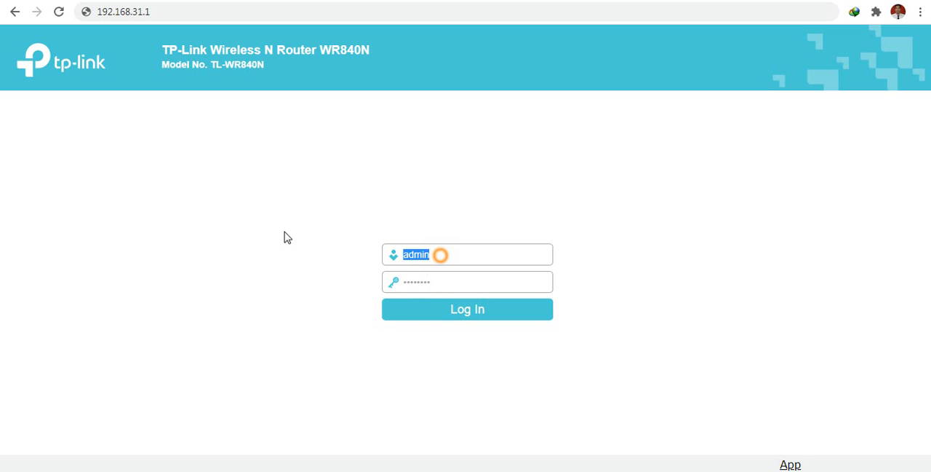
{"action": "double_click", "coordinate": [460, 260]}
{"action": "left_click", "coordinate": [441, 256]}
{"action": "double_click", "coordinate": [441, 254]}
{"action": "left_click", "coordinate": [445, 263]}
{"action": "left_click", "coordinate": [445, 262]}
{"action": "left_click", "coordinate": [446, 261]}
{"action": "double_click", "coordinate": [444, 280]}
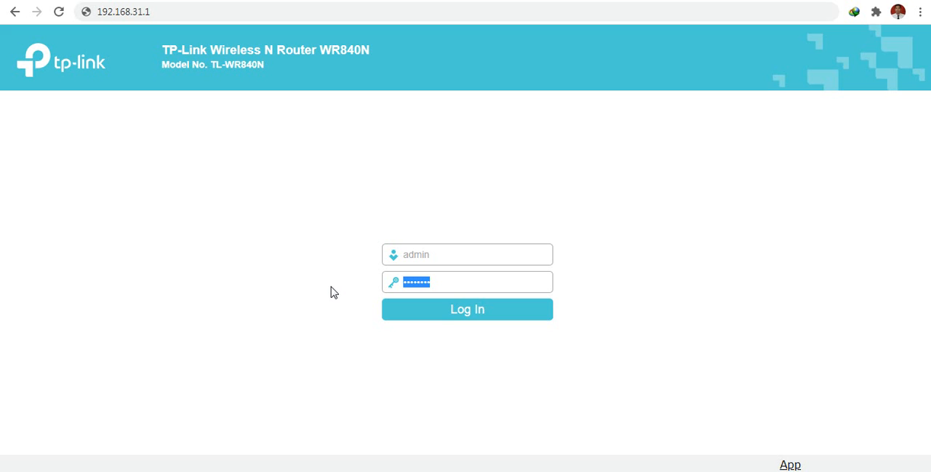
{"action": "left_click", "coordinate": [467, 312]}
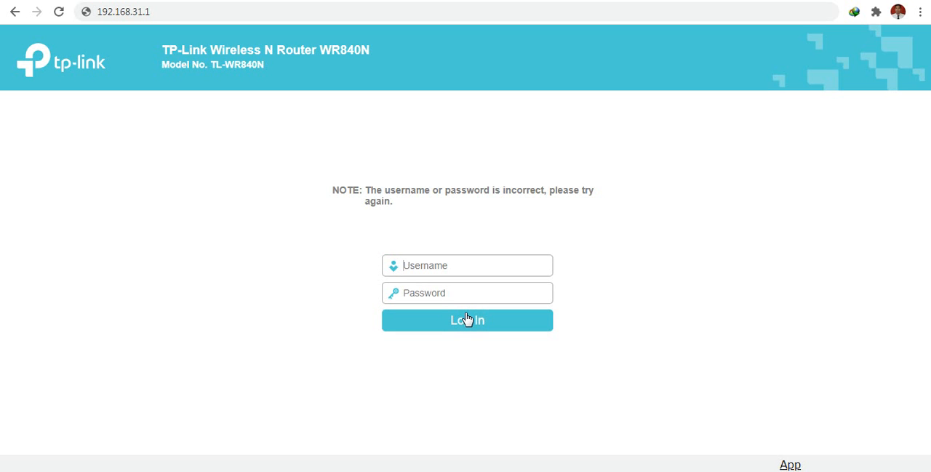
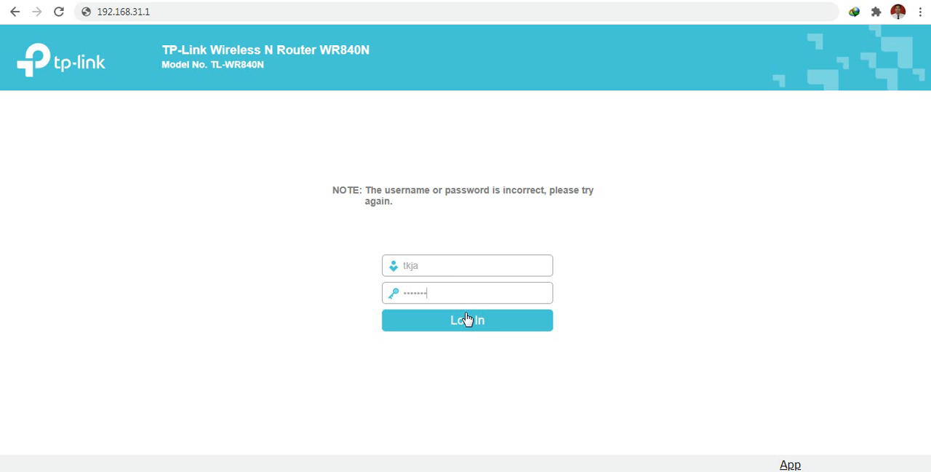
Submit the filled-in login form to log in to the router's administration page as tkja.
{"action": "left_click", "coordinate": [466, 318]}
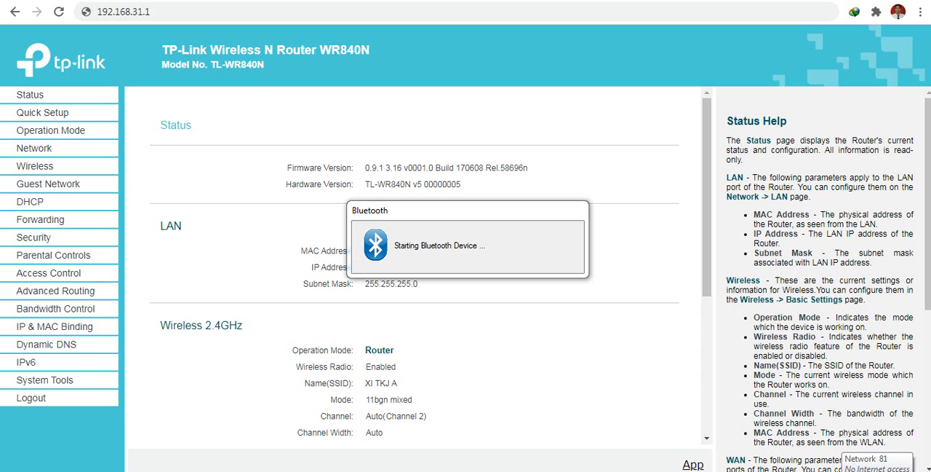
Look through the computer's available wireless networks and connect to SAKTIWifi.
{"action": "left_click", "coordinate": [858, 470]}
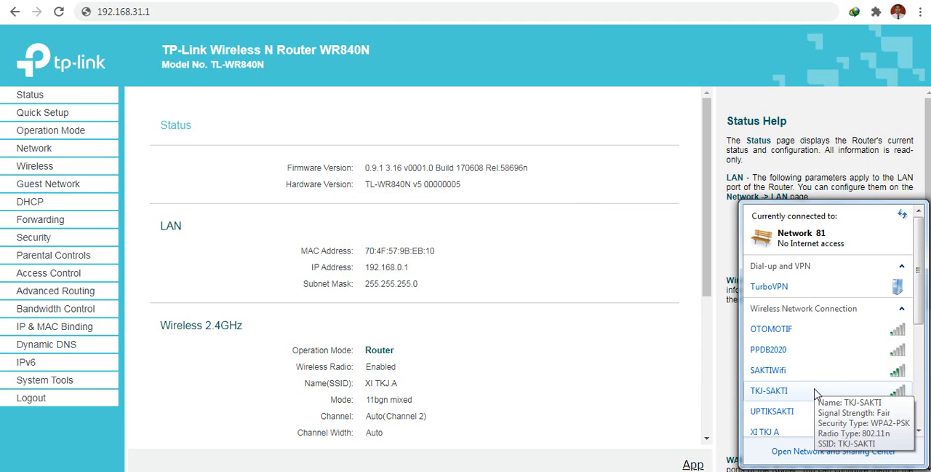
{"action": "scroll", "coordinate": [793, 407], "scroll_direction": "down", "scroll_amount": 1}
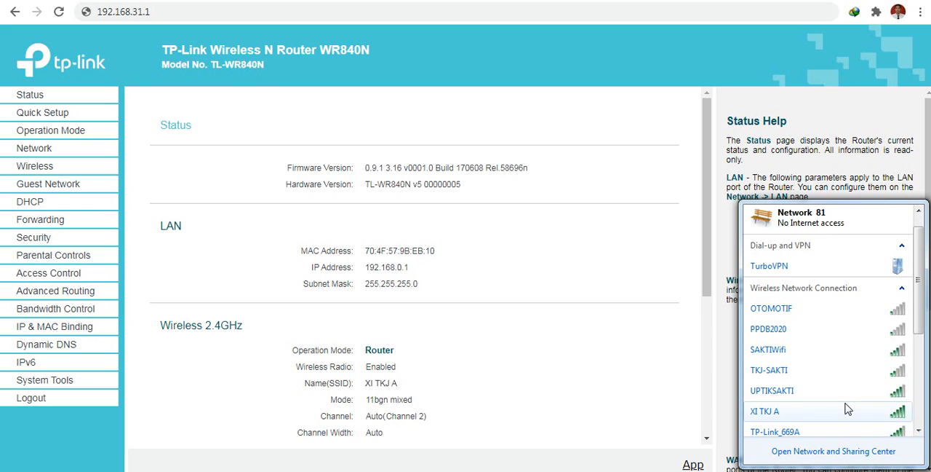
{"action": "scroll", "coordinate": [852, 426], "scroll_direction": "down", "scroll_amount": 2}
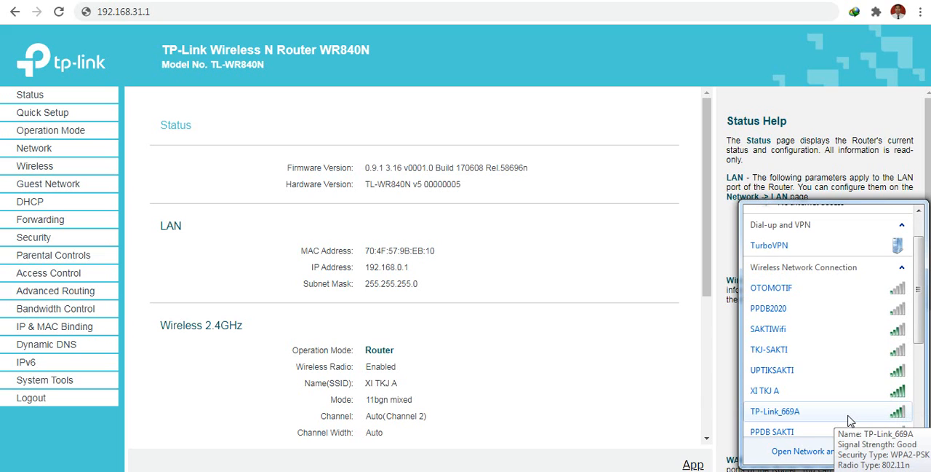
{"action": "scroll", "coordinate": [847, 411], "scroll_direction": "up", "scroll_amount": 1}
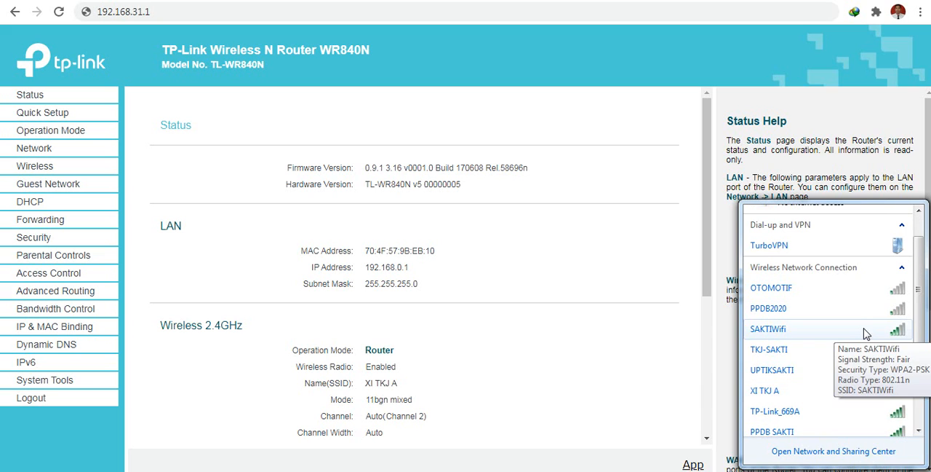
{"action": "left_click", "coordinate": [842, 331]}
{"action": "left_click", "coordinate": [887, 353]}
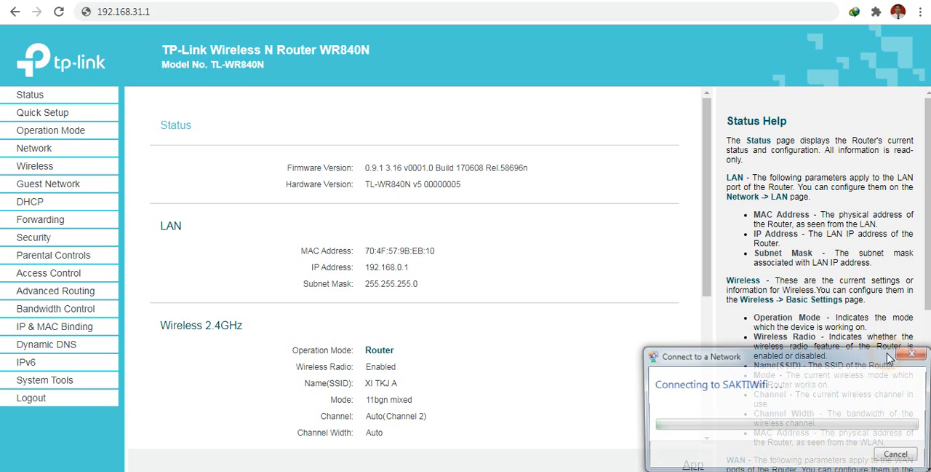